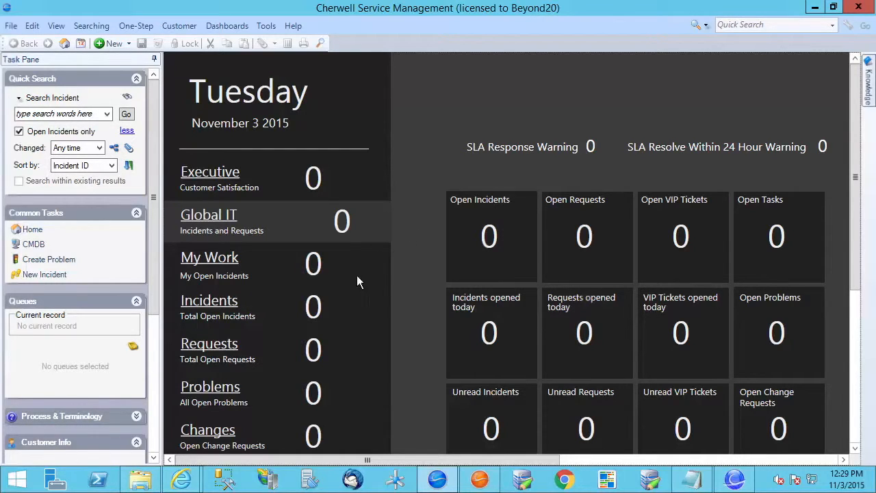
- Browse in File Explorer to C:\Program Files (x86)\Cherwell Browser Applications and select the CherwellWebForms folder
click(140, 479)
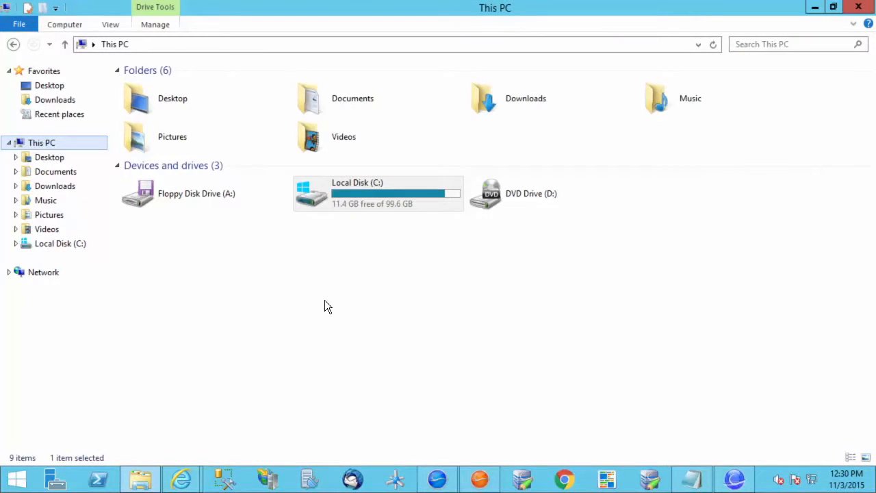
double_click(350, 190)
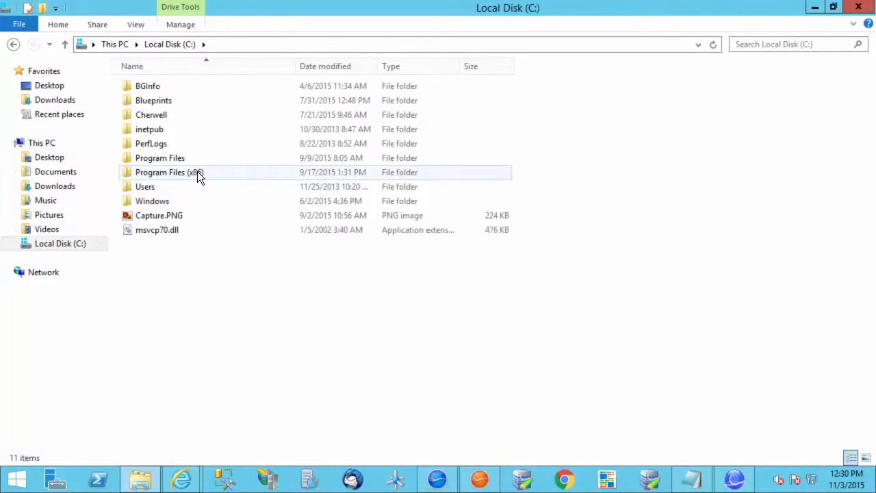
double_click(197, 175)
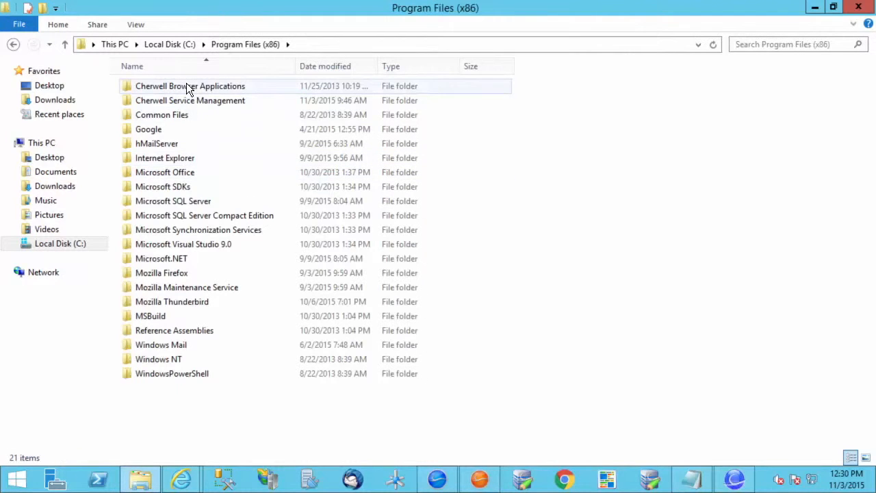
double_click(189, 86)
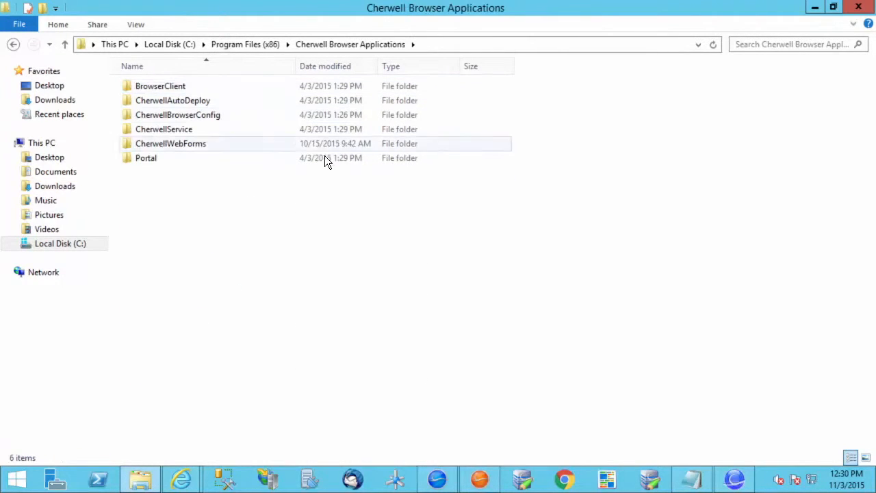
click(215, 147)
mouse_move(230, 146)
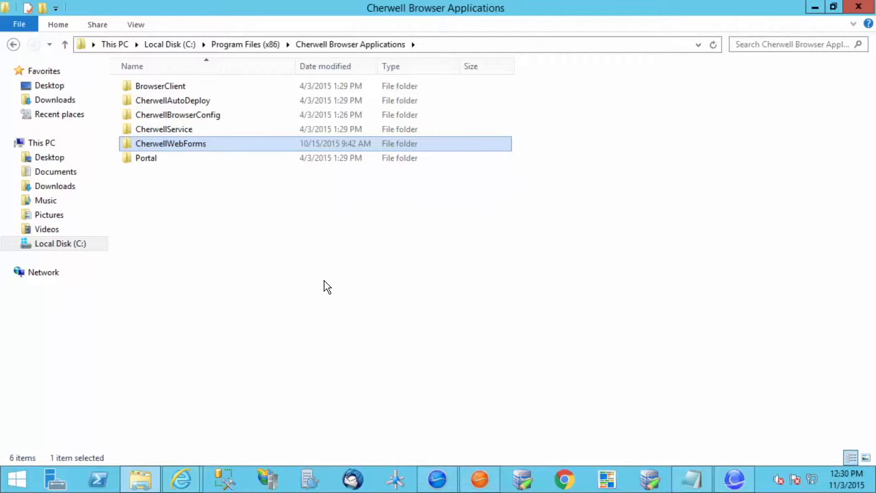
- Bring up the Cherwell installer and look at its Portal and Browser Apps option
click(733, 485)
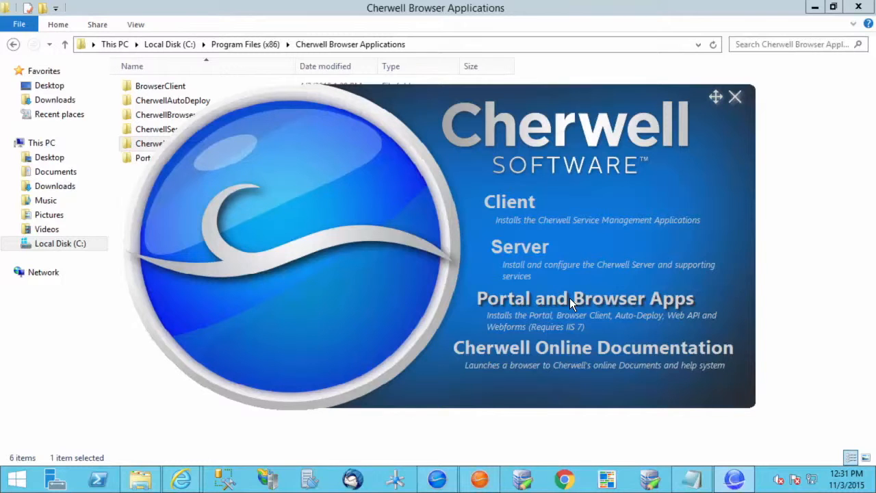
click(141, 373)
- Open the About Web-Forms page on Cherwell Support from the "cherwell web forms" search results in the browser and highlight its heading
drag(92, 57, 212, 59)
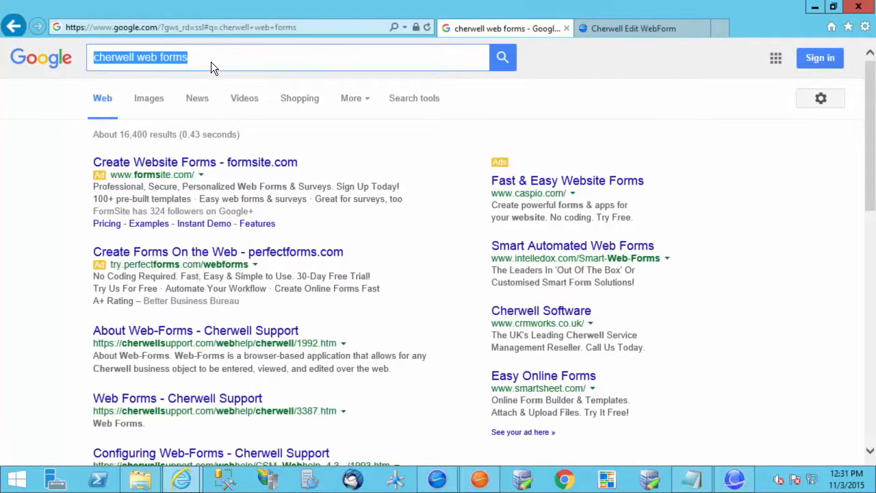
click(205, 58)
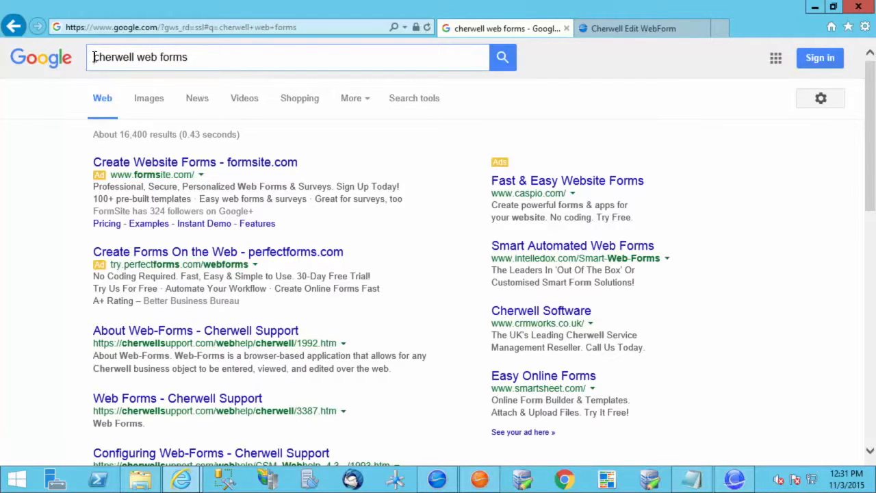
drag(94, 57, 233, 71)
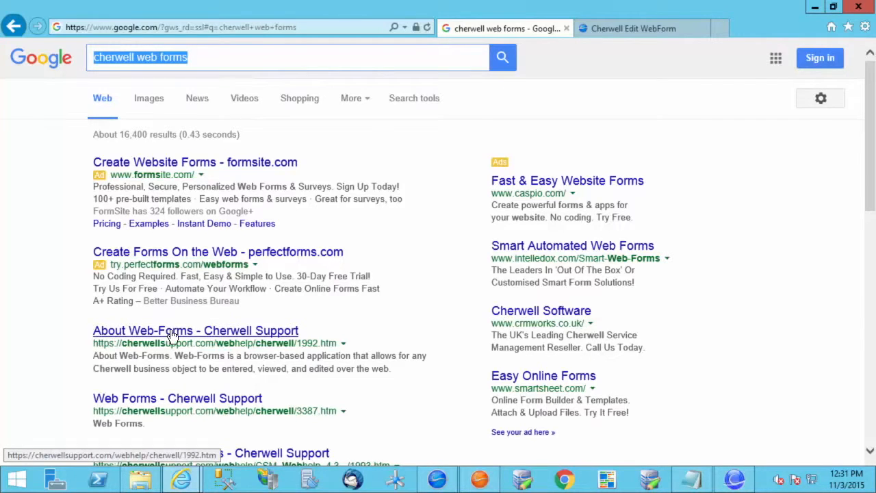
click(255, 333)
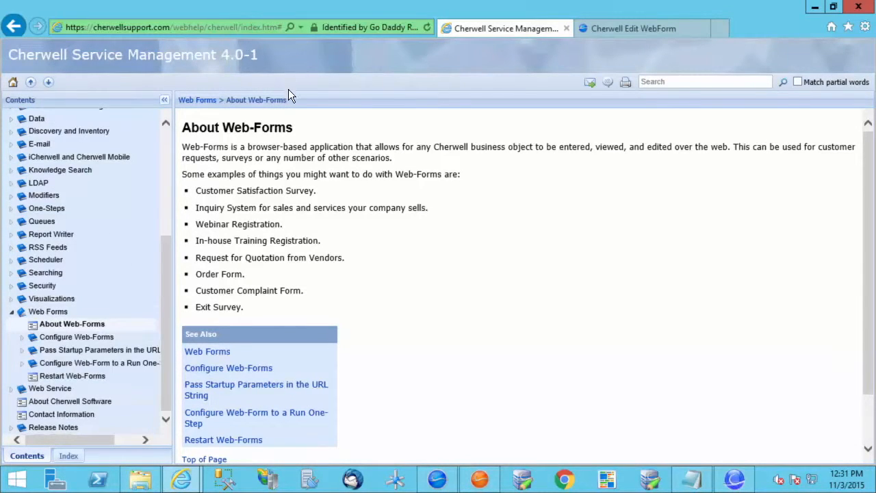
drag(292, 127, 186, 130)
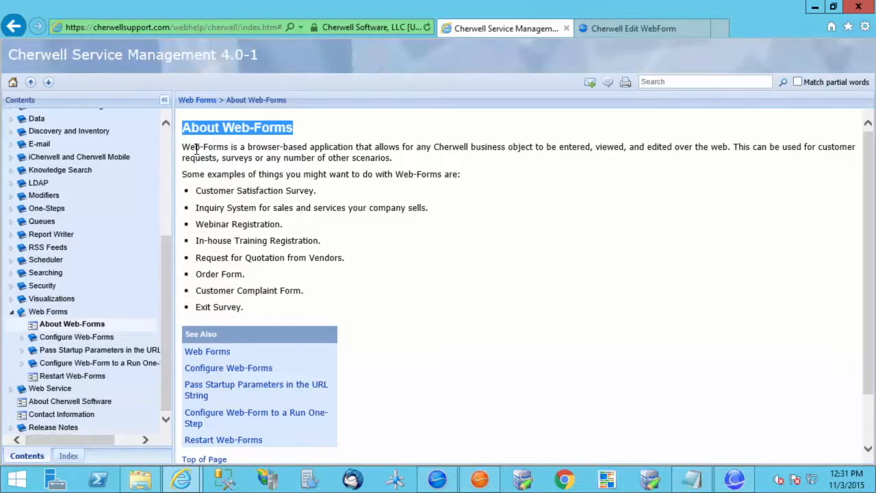
- Examine the Data Source to Use and Login Account help pages under Configure Web-Forms, highlighting the login name and password lines
click(22, 337)
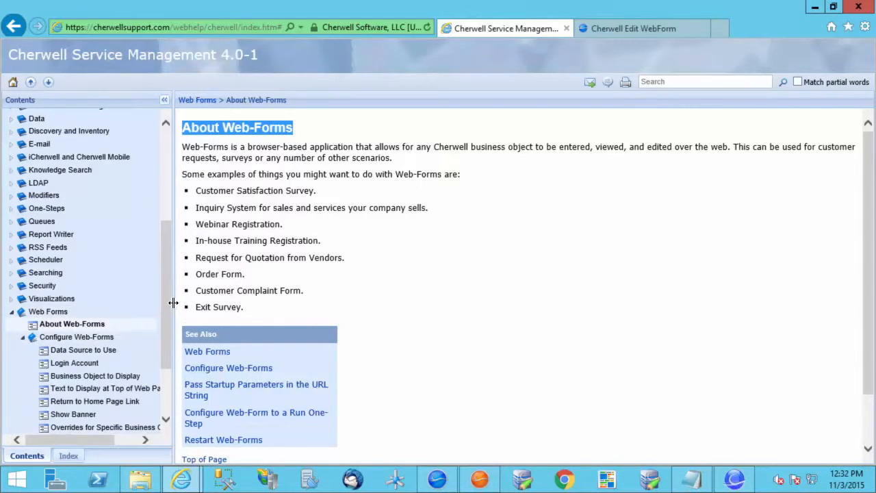
scroll(156, 320, down, 3)
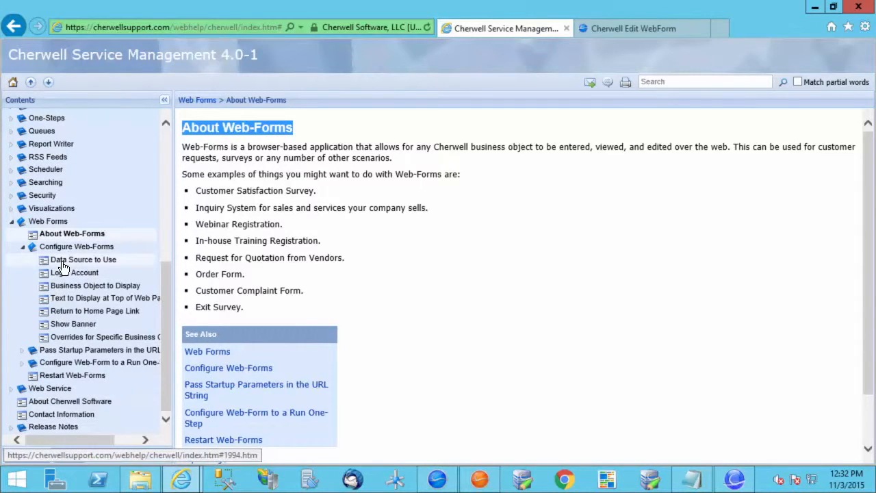
click(61, 265)
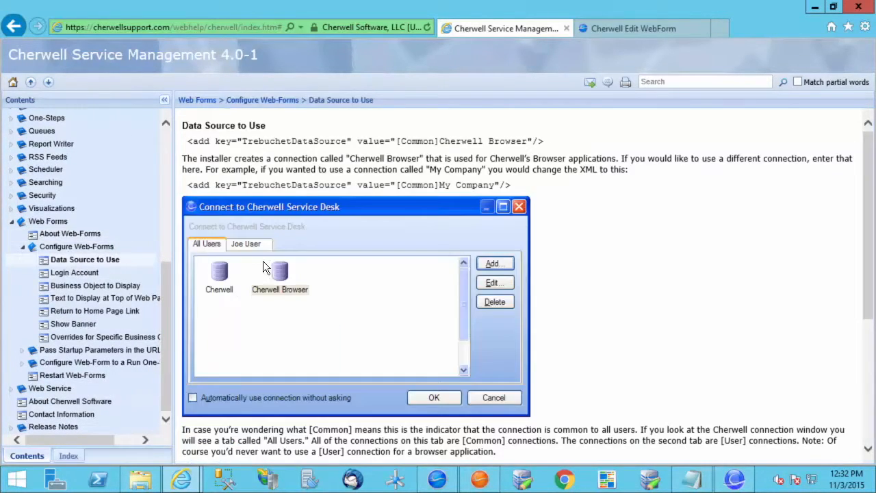
click(100, 274)
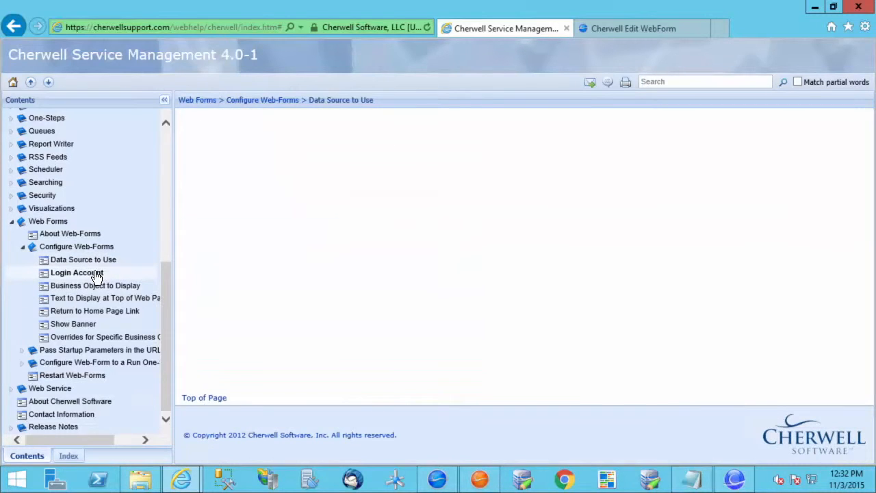
drag(198, 141, 455, 165)
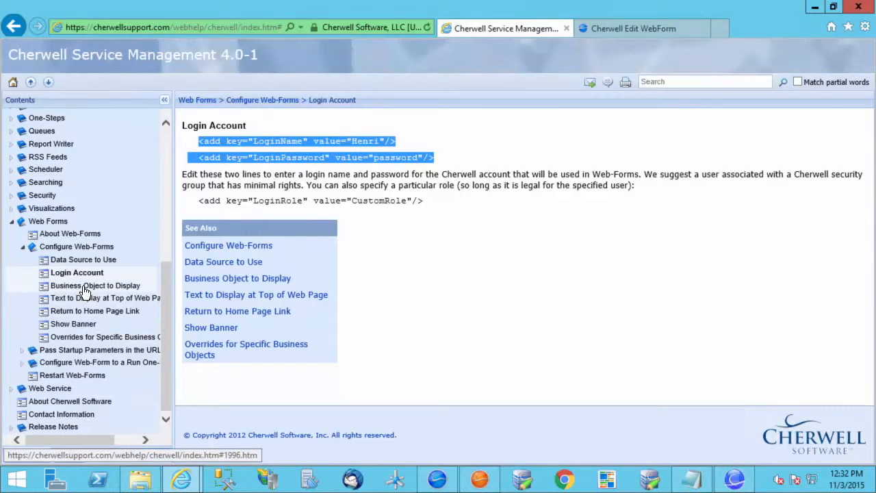
- Return to File Explorer and open web.config from the CherwellWebForms folder
click(813, 7)
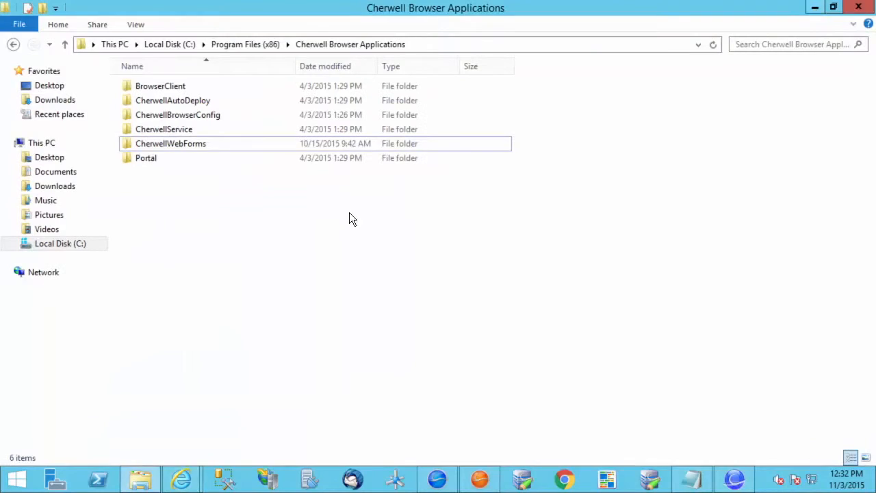
double_click(156, 144)
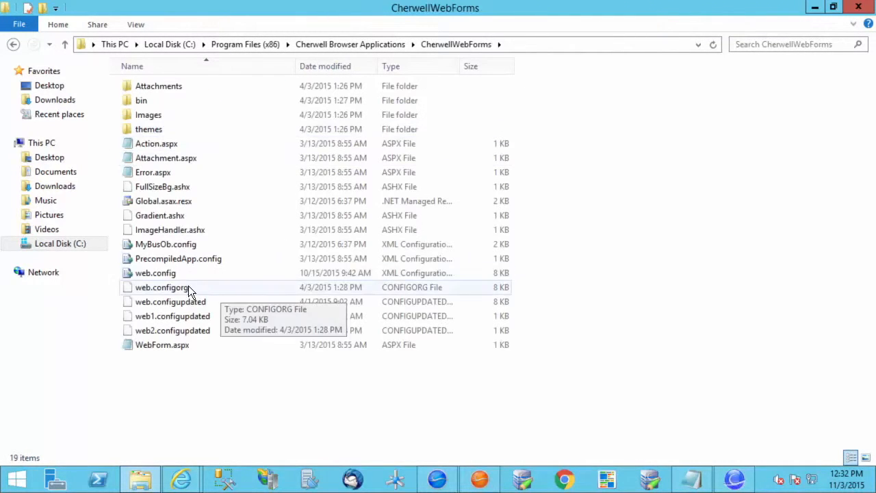
click(167, 272)
right_click(167, 272)
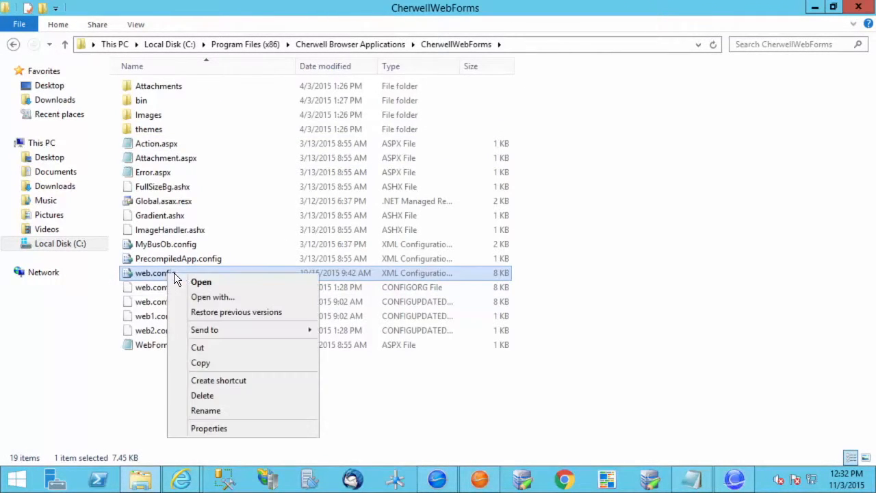
click(219, 283)
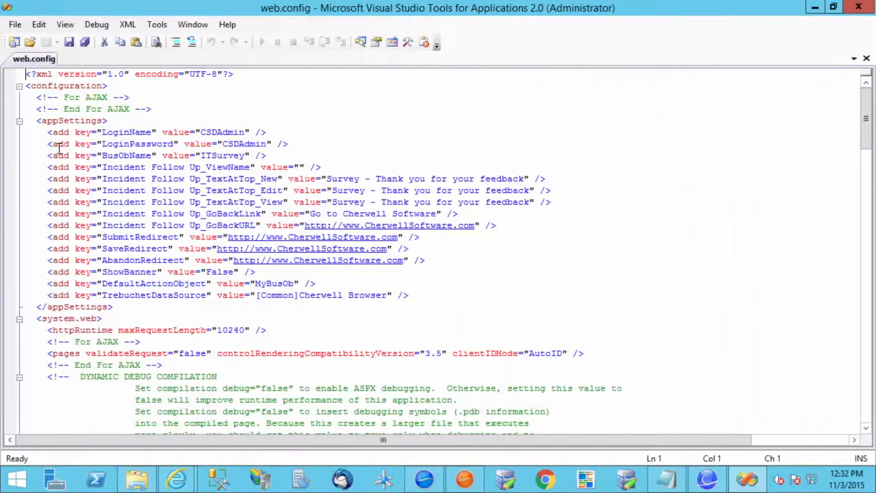
- Examine the appSettings entries in web.config, highlighting the LoginName, LoginPassword and BusObName values
drag(47, 132, 427, 296)
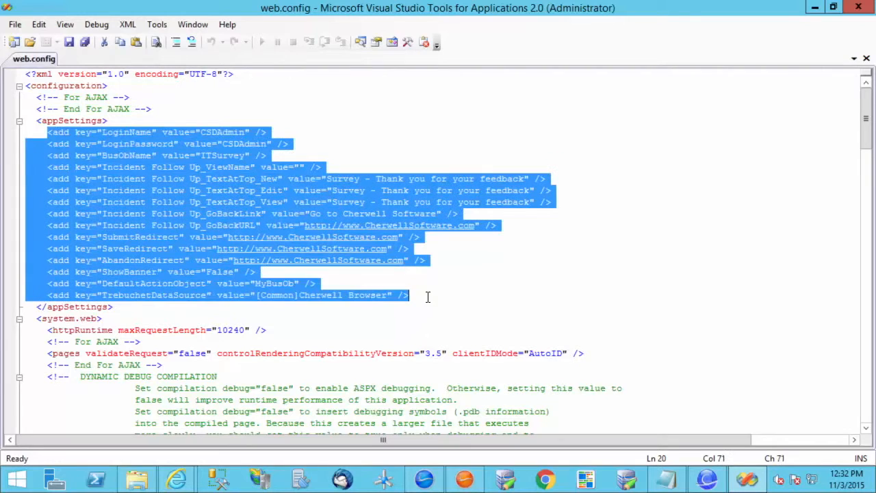
click(427, 296)
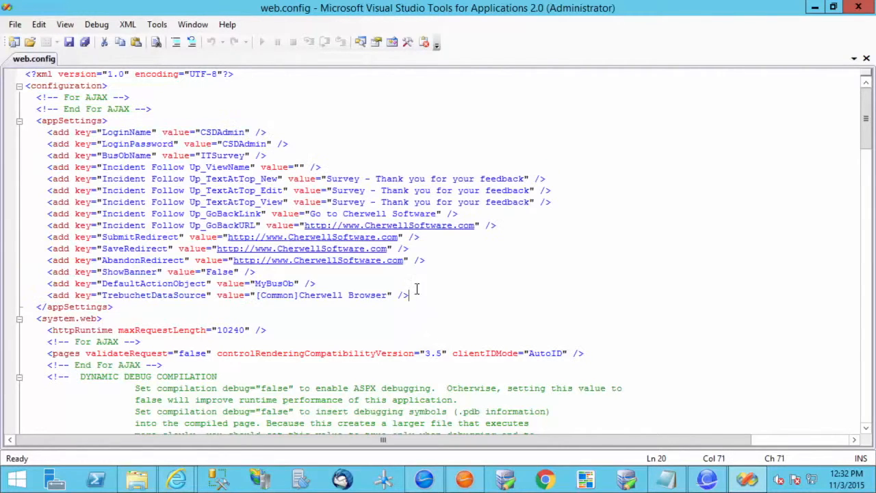
click(228, 131)
double_click(228, 131)
double_click(239, 144)
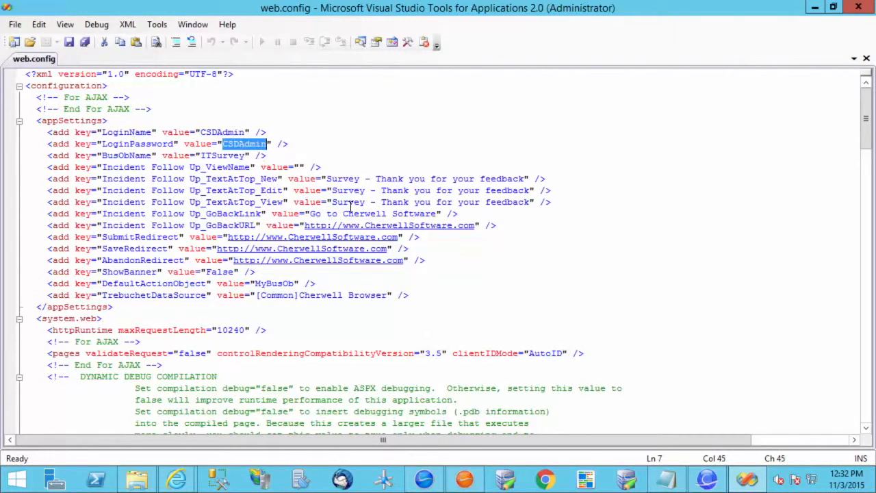
drag(200, 155, 245, 155)
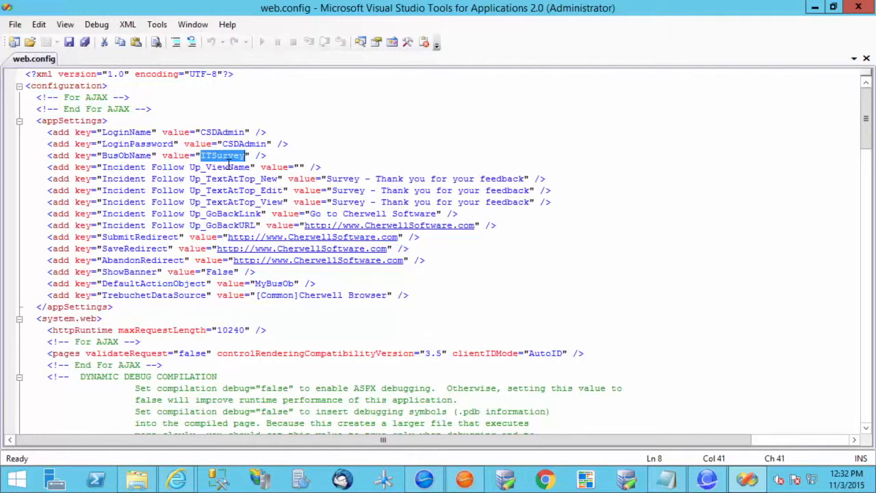
click(212, 156)
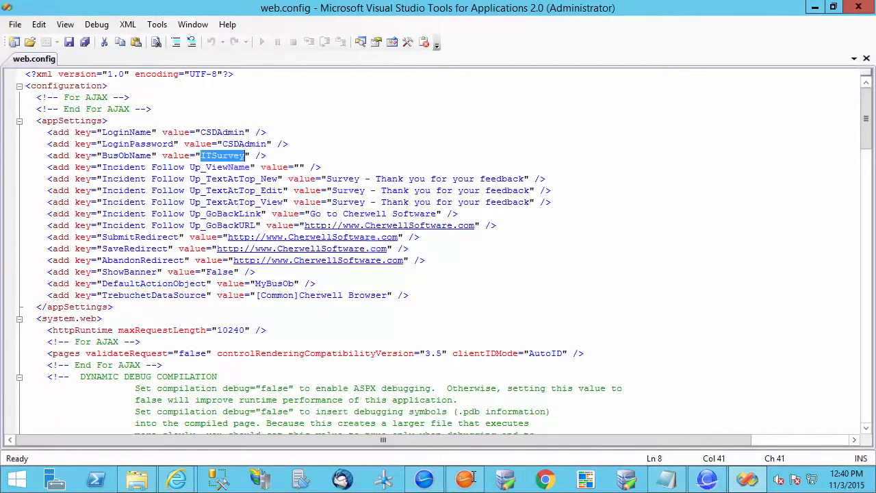
- Switch to Cherwell Service Management Administrator, open the IT Survey business object and review its field list through Happy Comments
click(467, 478)
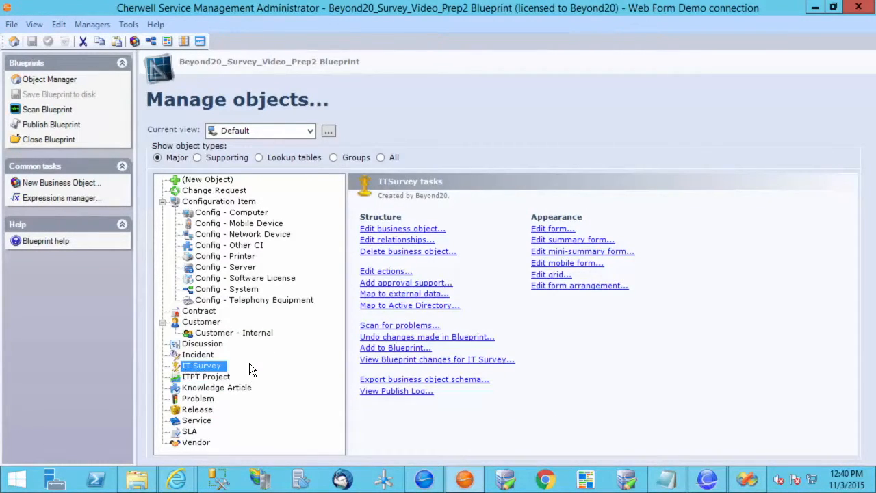
click(417, 230)
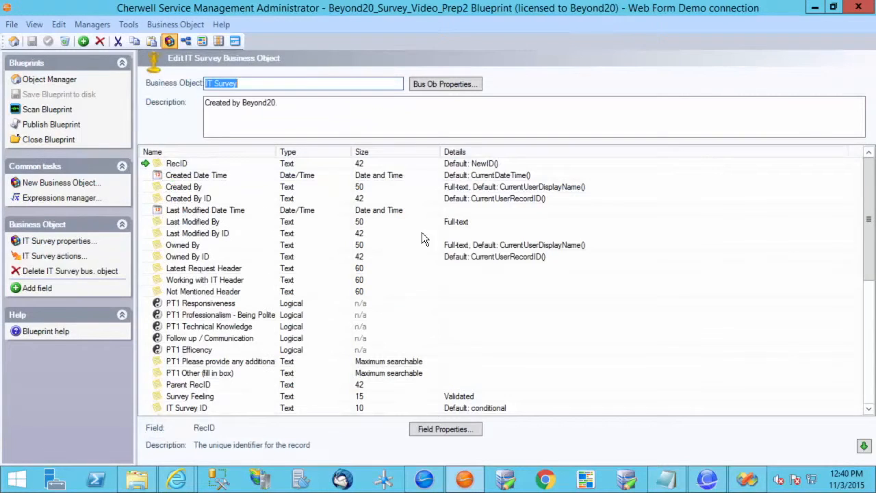
click(232, 303)
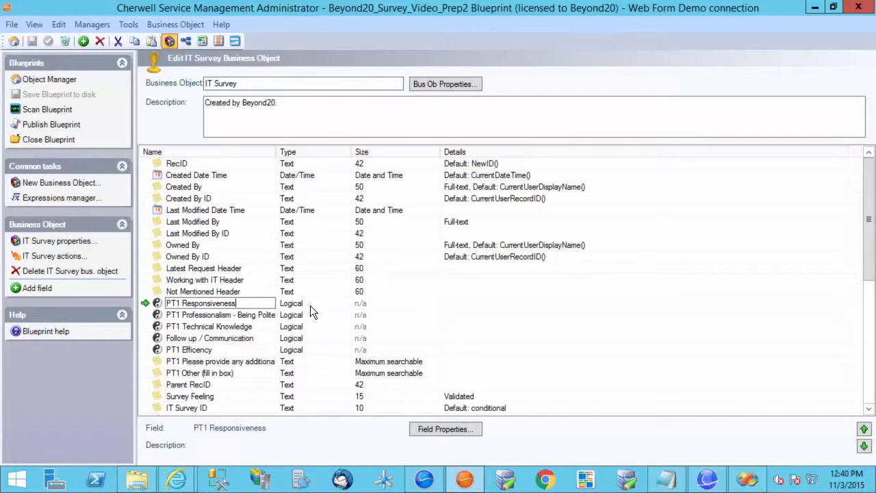
click(200, 360)
scroll(516, 317, down, 3)
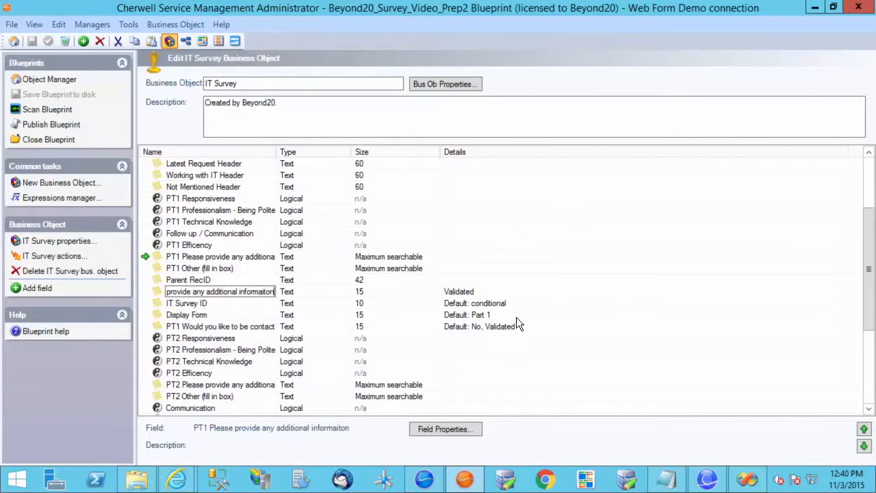
scroll(516, 317, down, 3)
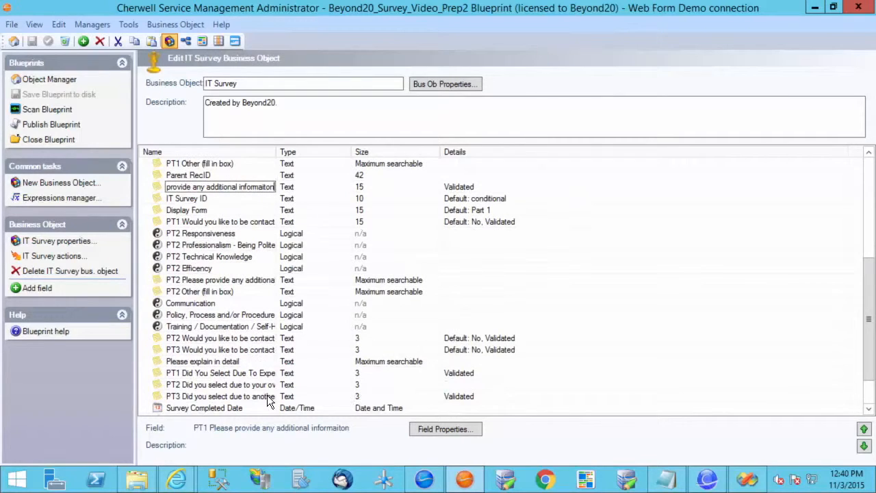
scroll(267, 395, down, 2)
click(224, 396)
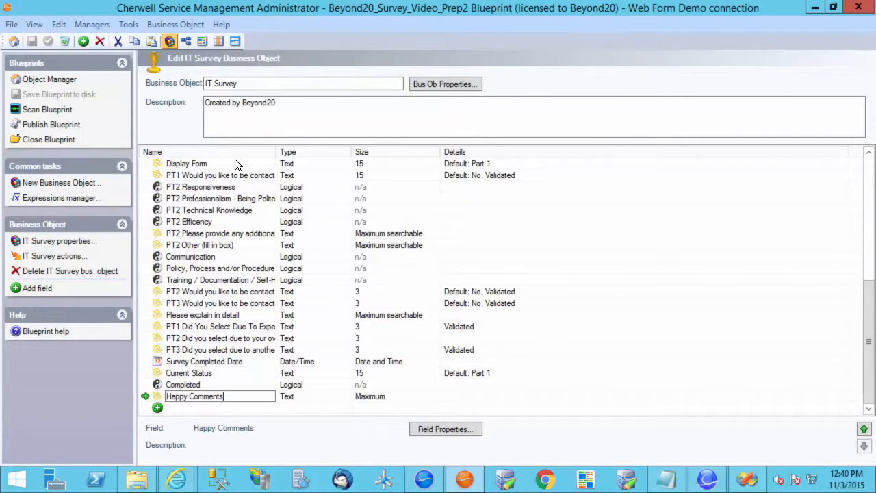
- View the IT Survey relationships, then open its default form and select the label asking about experience with IT on the latest request
click(187, 41)
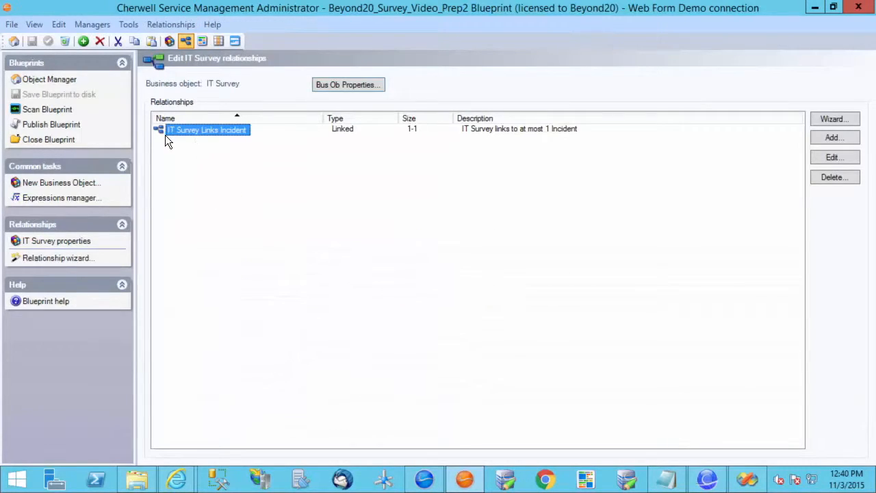
click(208, 42)
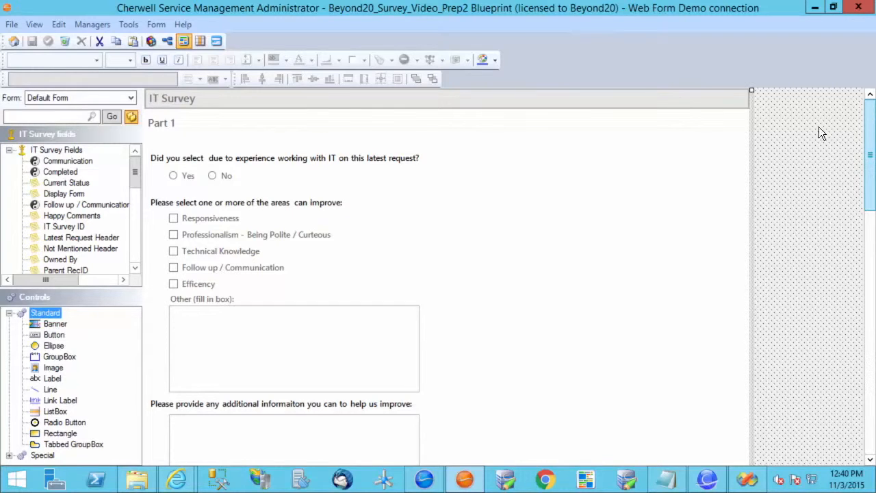
click(676, 152)
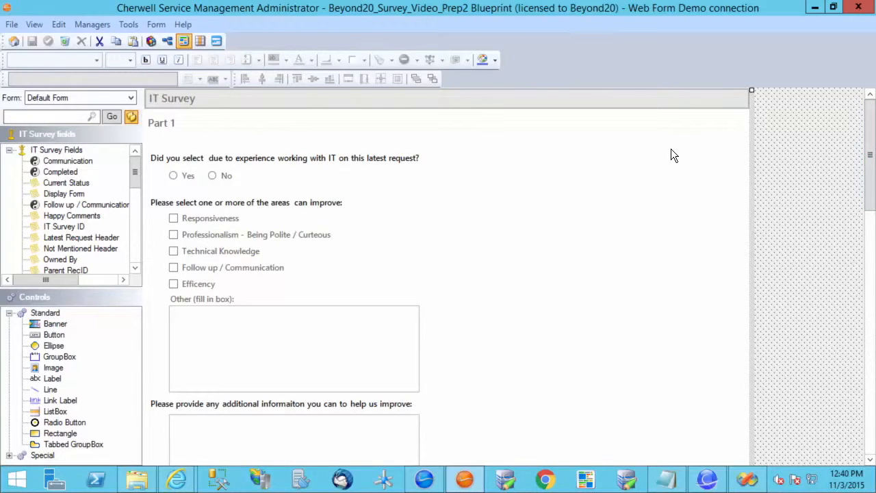
click(226, 163)
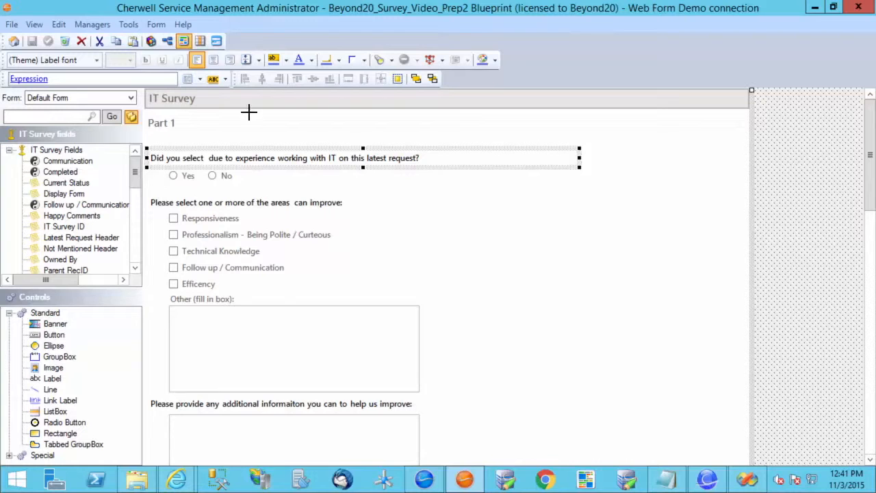
- Return to the object manager, switch the current view to Portal Default and open the IT Survey form there
click(15, 41)
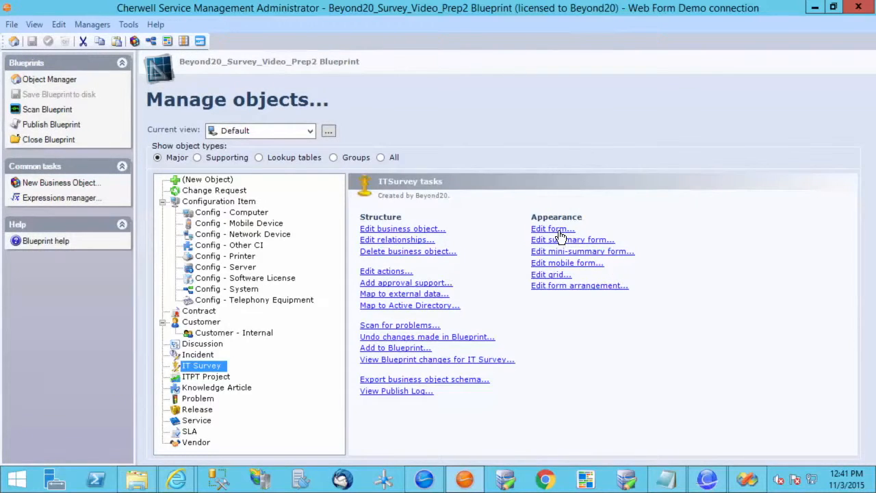
click(298, 129)
click(272, 156)
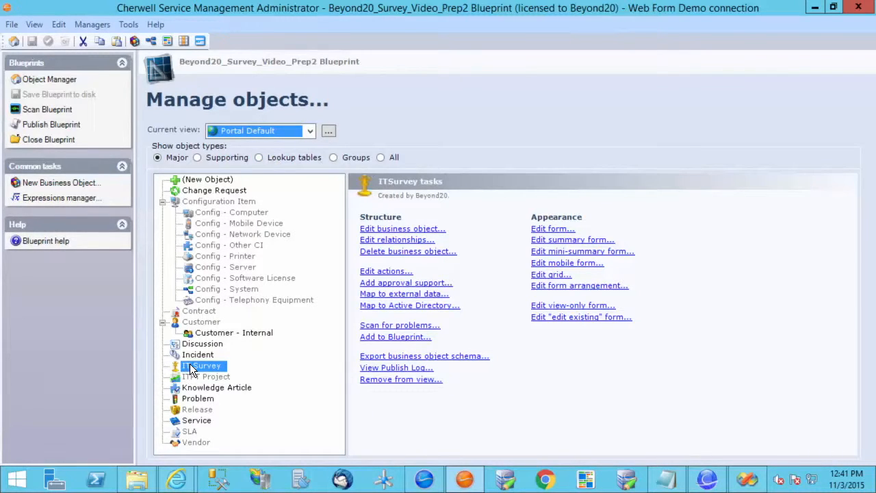
click(547, 229)
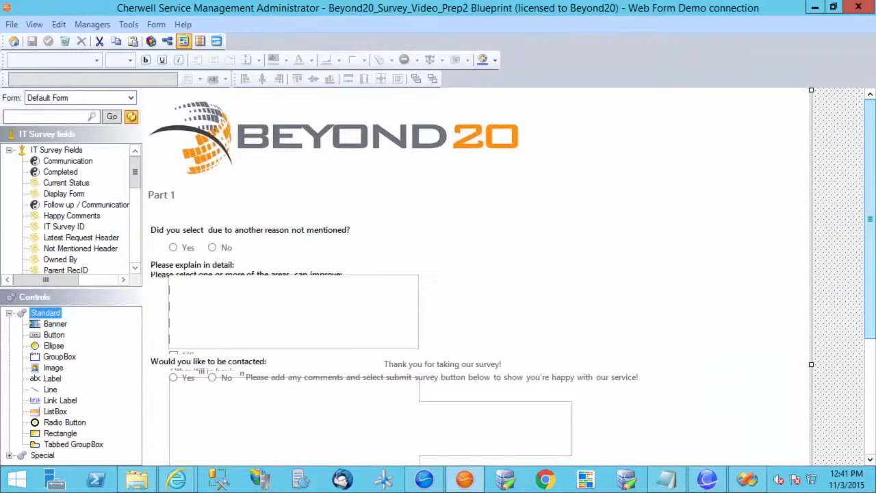
- Examine the overlapping controls on the portal form, selecting the "Please explain in detail" box and checking the Current Status field
drag(871, 178, 869, 215)
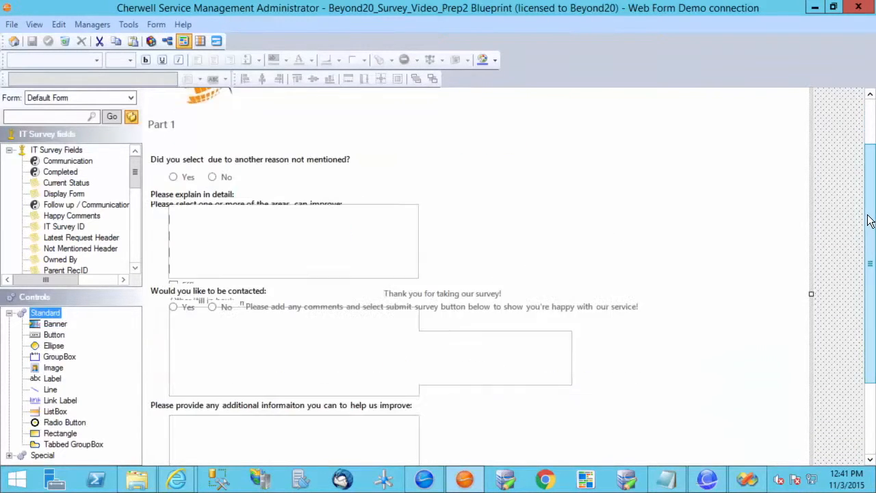
click(375, 223)
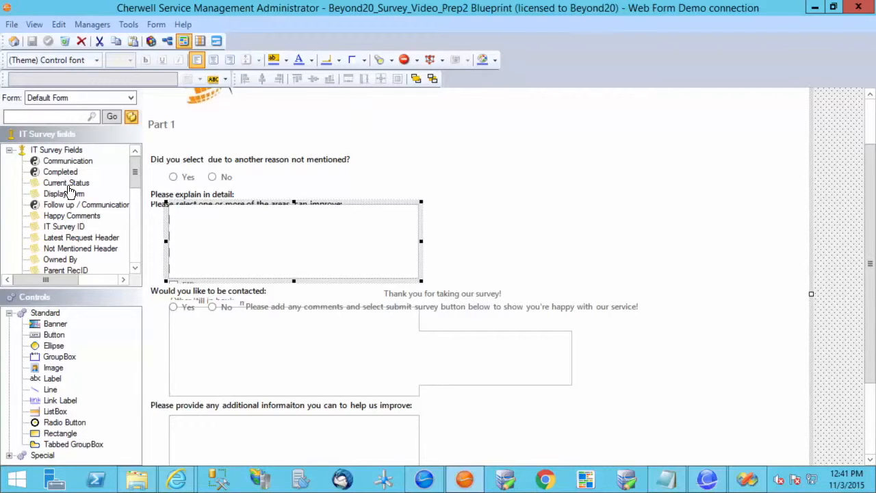
click(59, 183)
right_click(74, 183)
click(346, 224)
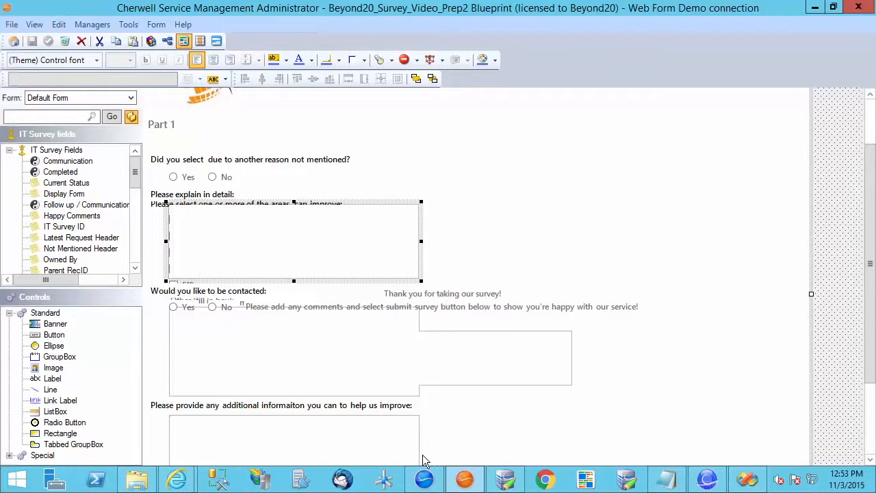
- Switch to Cherwell Service Management and run the global One-Step "Create Surveys based on Feeling" on the closed service request
click(423, 486)
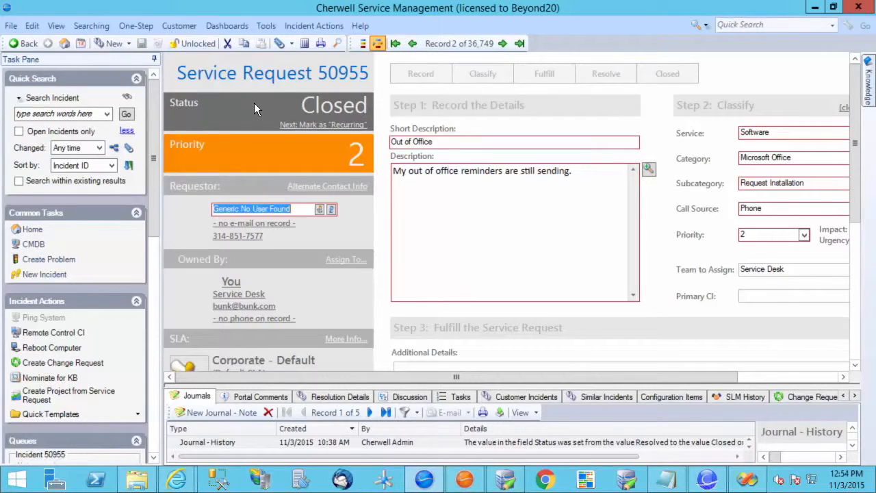
click(136, 27)
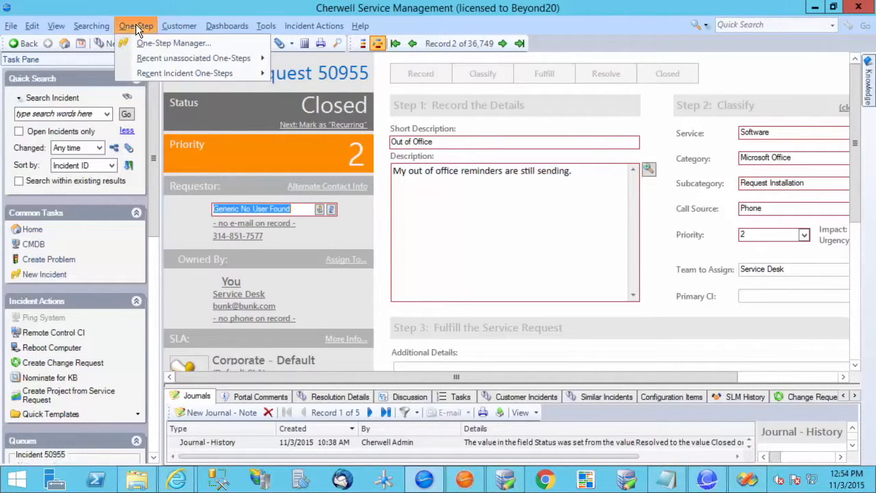
click(140, 44)
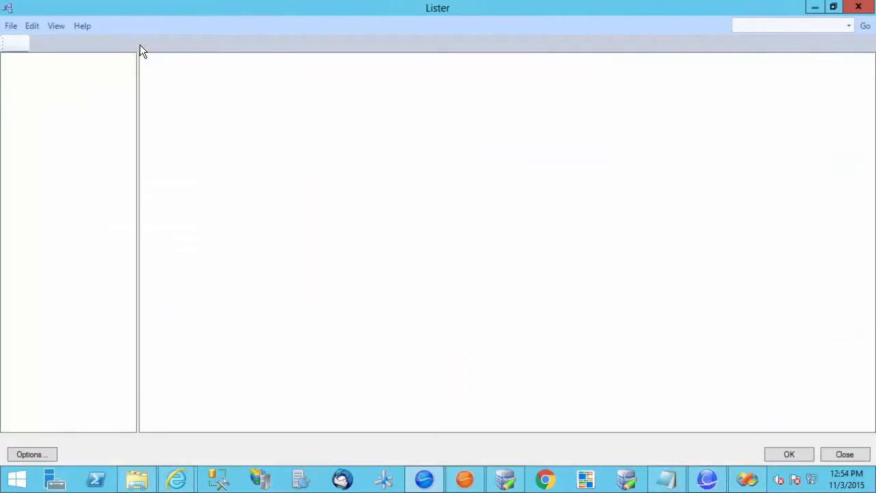
right_click(182, 232)
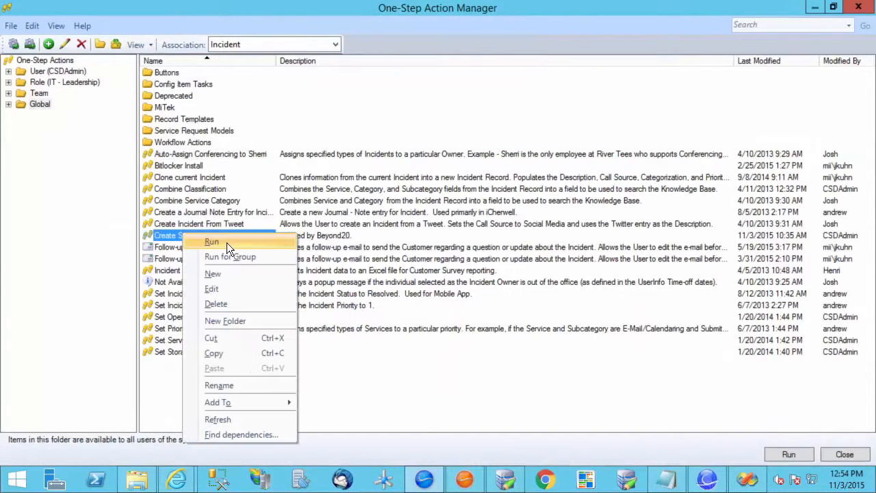
click(232, 247)
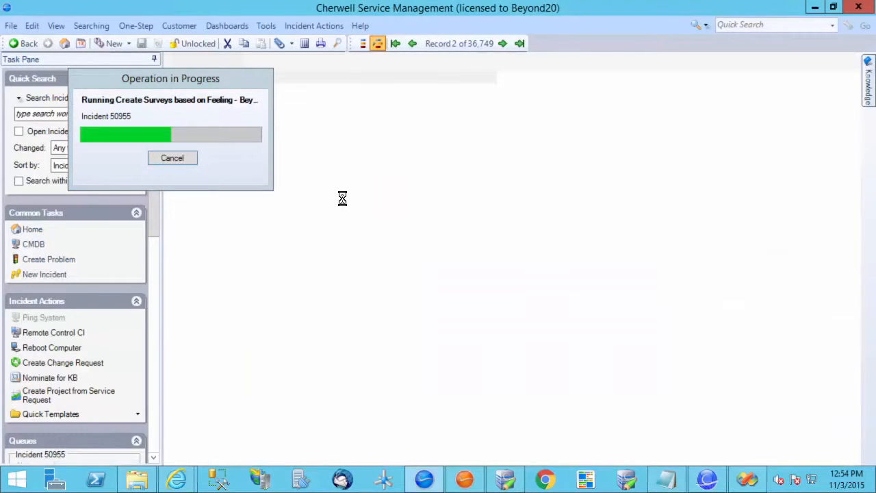
click(527, 238)
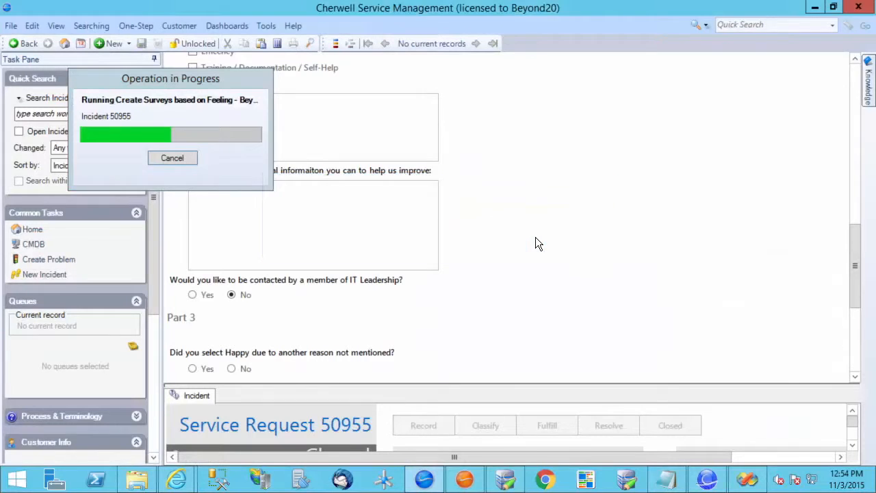
click(538, 240)
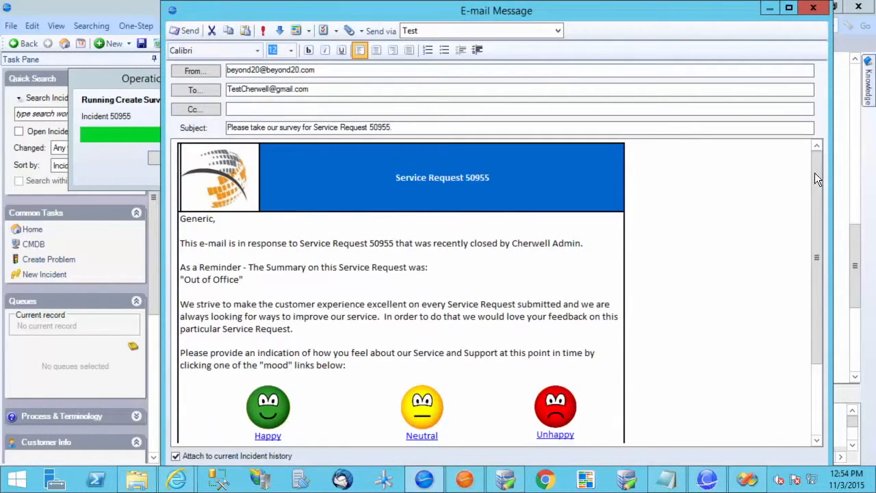
- Review the survey e-mail down to its Happy, Neutral and Unhappy links and close the message without sending it
drag(814, 178, 811, 235)
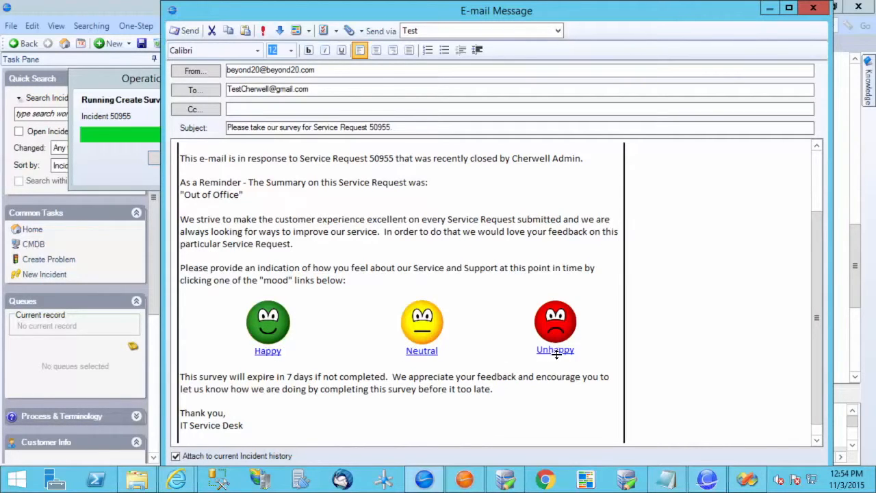
click(814, 8)
click(528, 241)
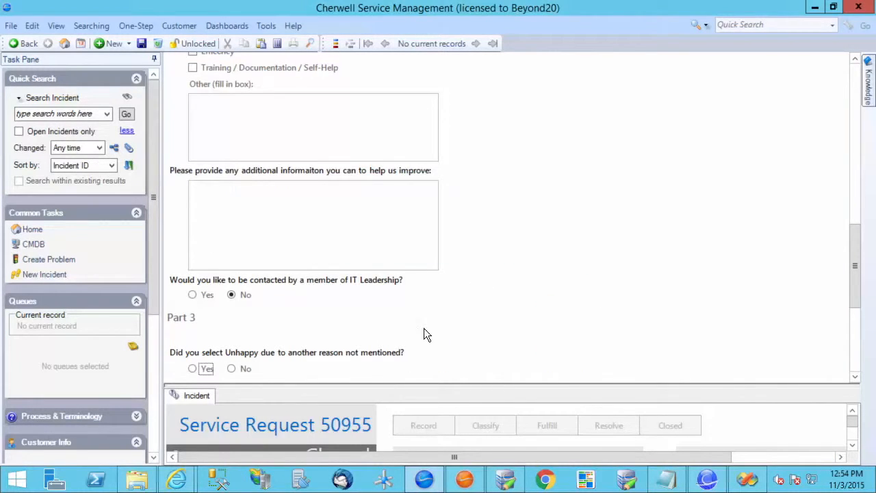
- Switch to Internet Explorer, load the copied survey link in Cherwell Edit WebForm, and answer the Part 1 experience question Yes, then No
mouse_move(181, 479)
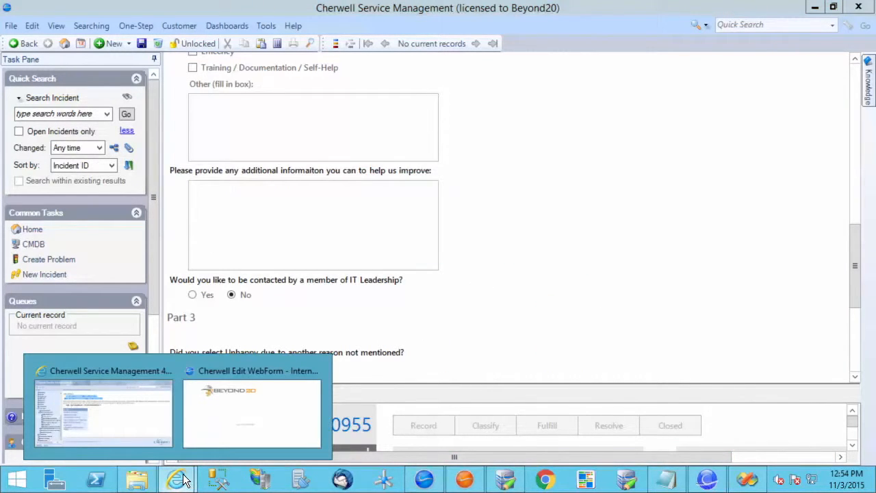
click(220, 418)
click(231, 26)
key(ctrl+v)
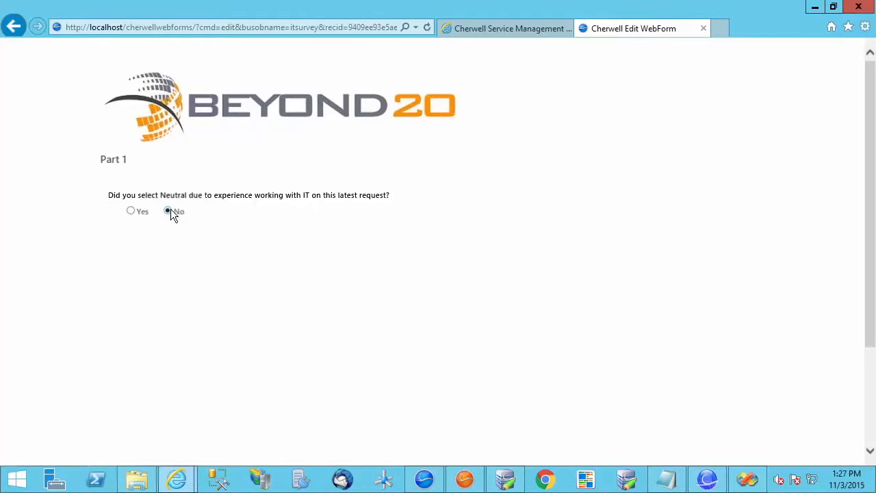
click(131, 210)
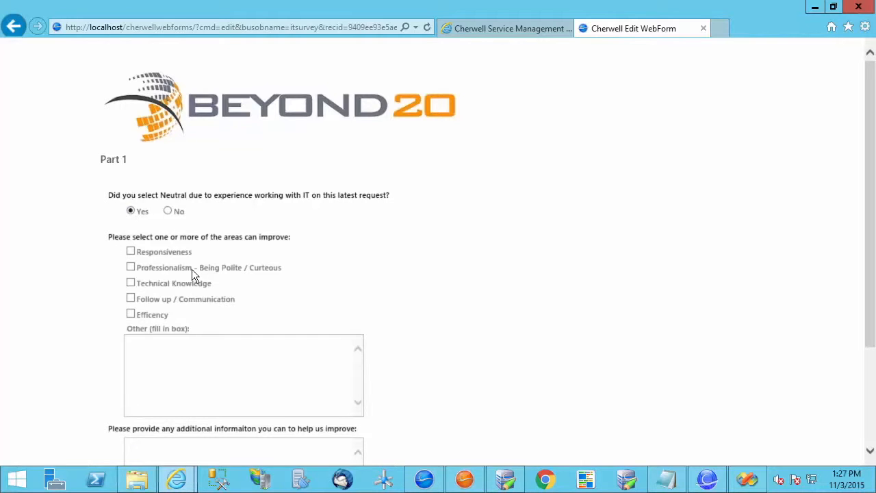
click(168, 212)
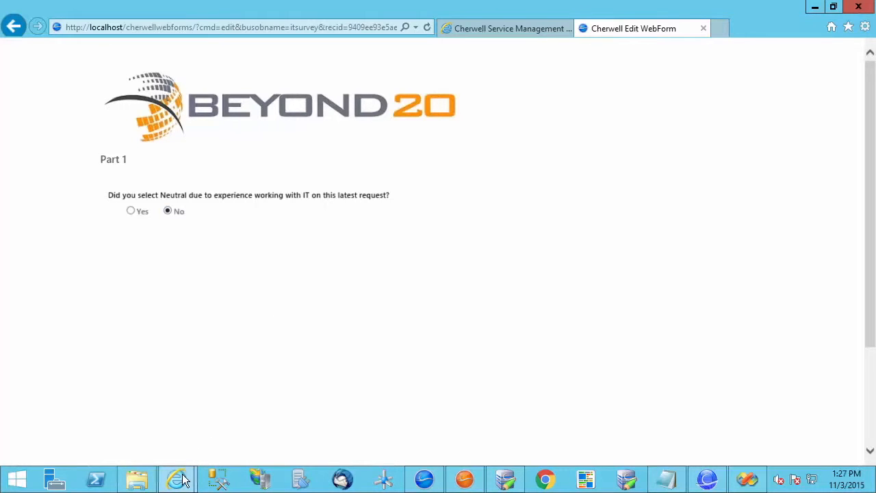
- Switch to Cherwell Service Management Administrator and select the Part 1 controls from the improvement areas prompt through the IT Leadership contact question
click(464, 480)
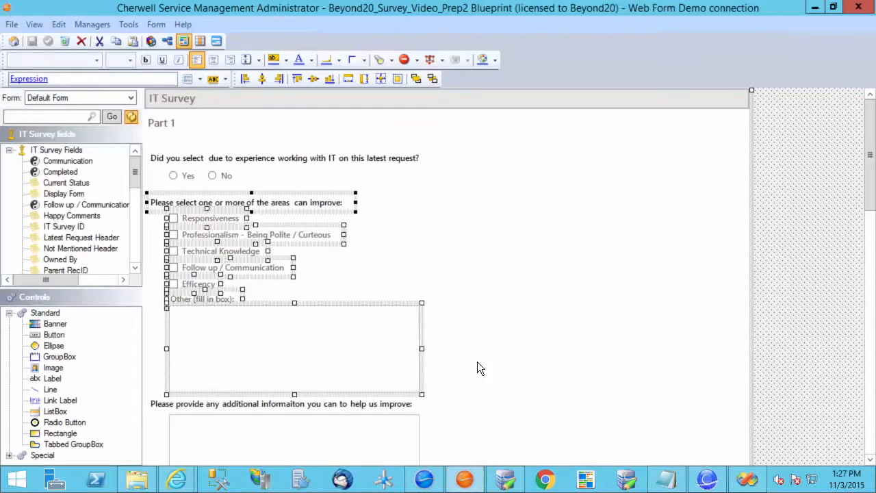
click(477, 282)
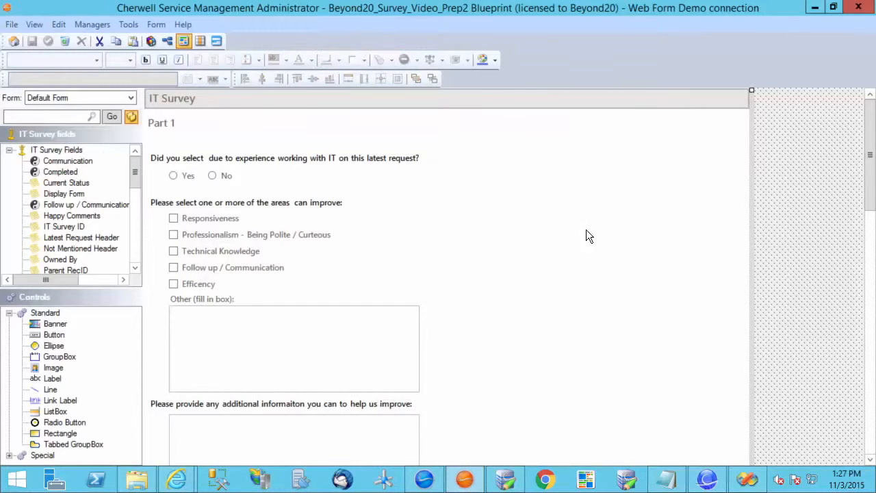
drag(870, 157, 870, 209)
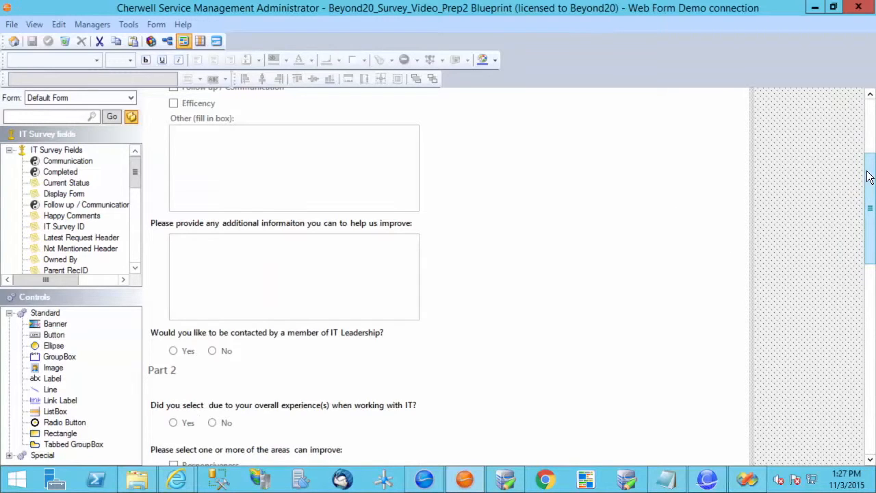
drag(868, 172, 868, 139)
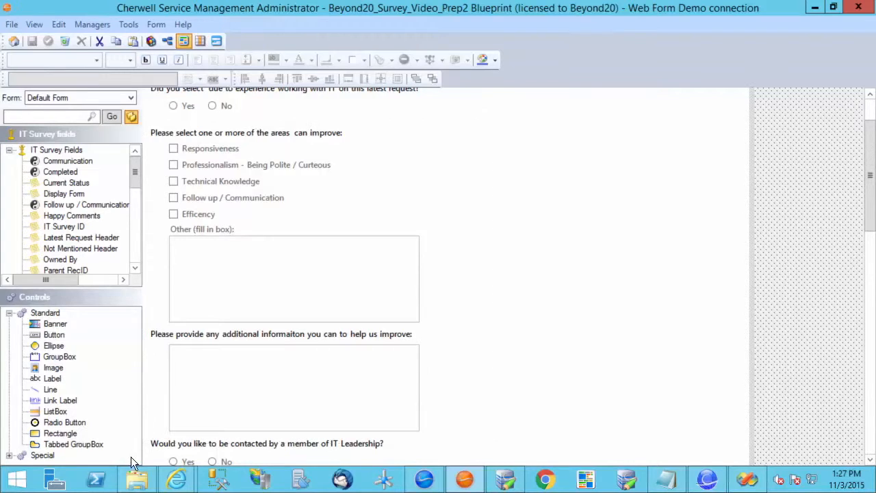
drag(132, 472, 130, 461)
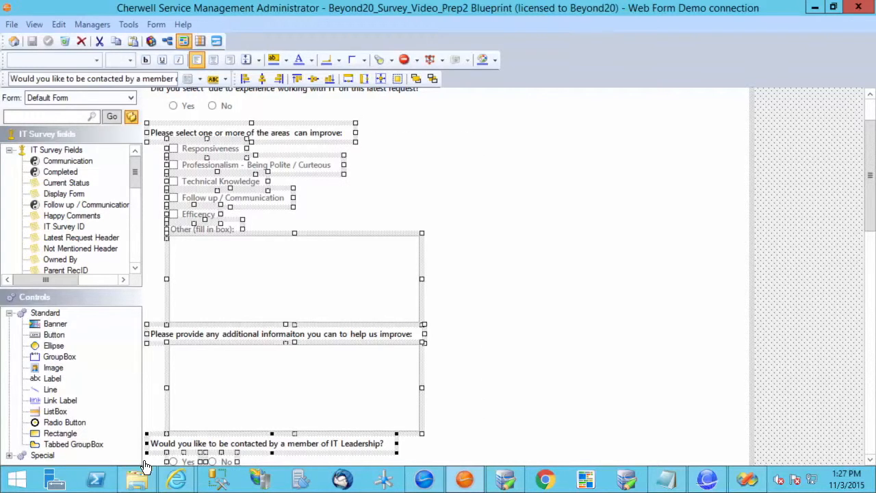
- Start a custom visibility expression for the selected controls, requiring IT Survey.Current Status to equal Part 1
click(393, 60)
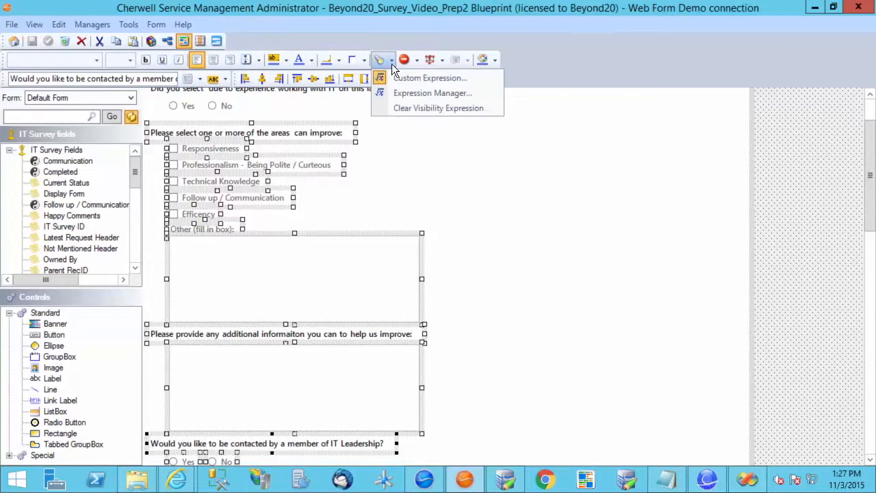
click(401, 78)
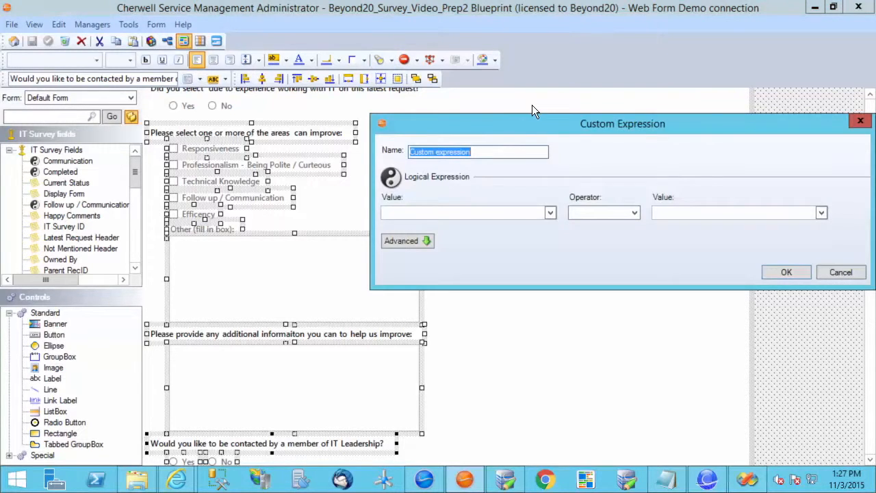
click(550, 213)
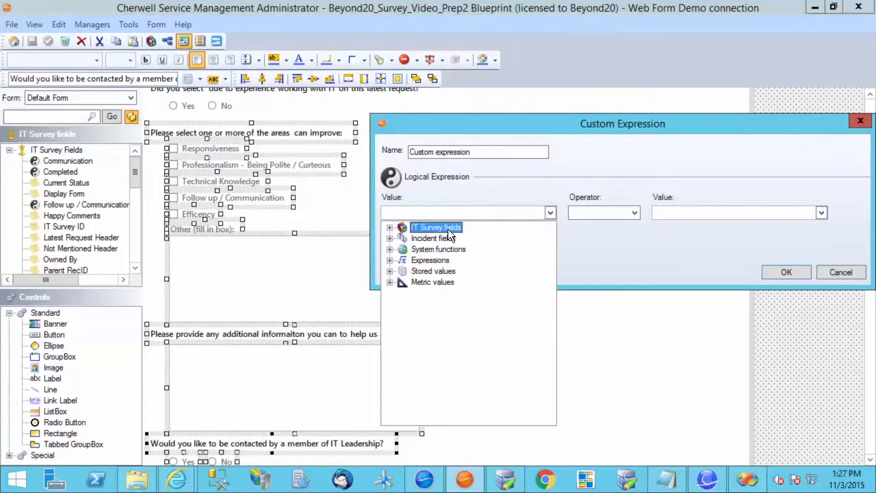
click(394, 227)
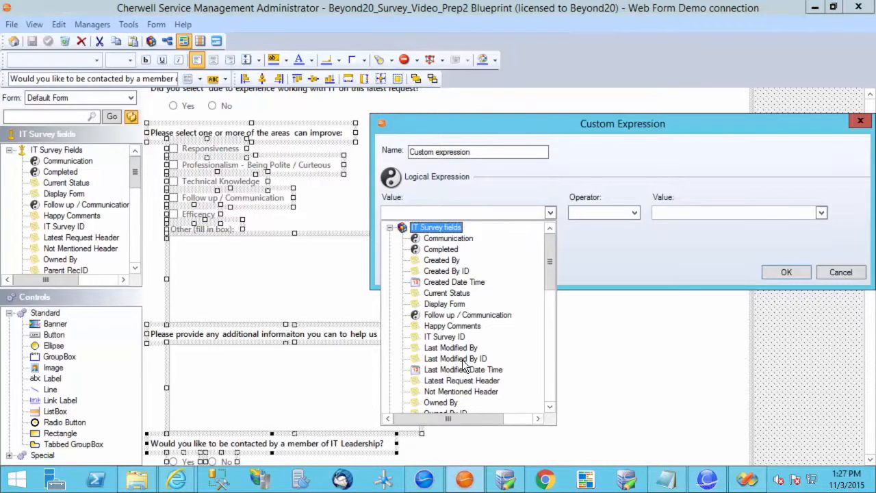
click(443, 293)
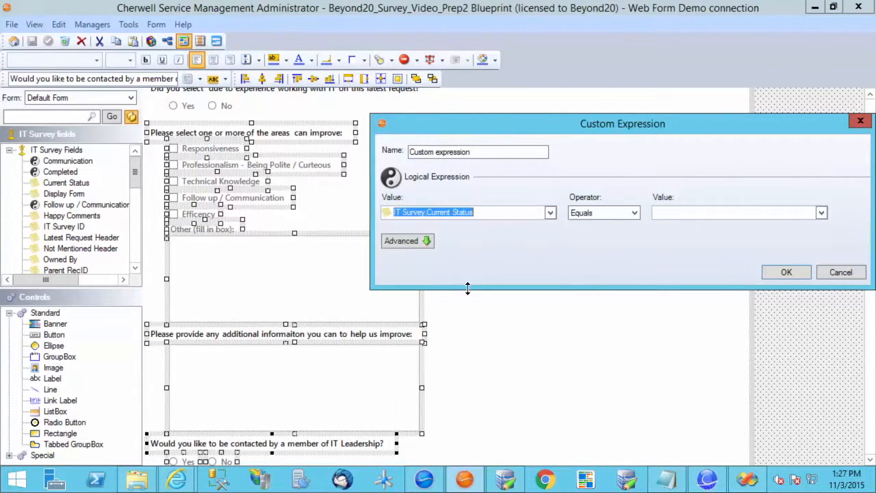
click(669, 212)
text(Part 1)
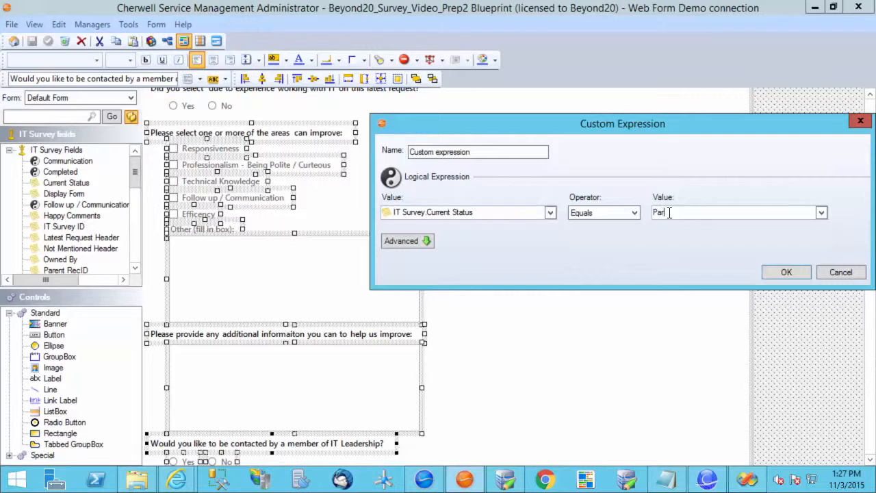
- Add a second comparison requiring IT Survey.PT1 Did You Select Due To Experience Working to equal Yes, and accept the custom expression
click(408, 241)
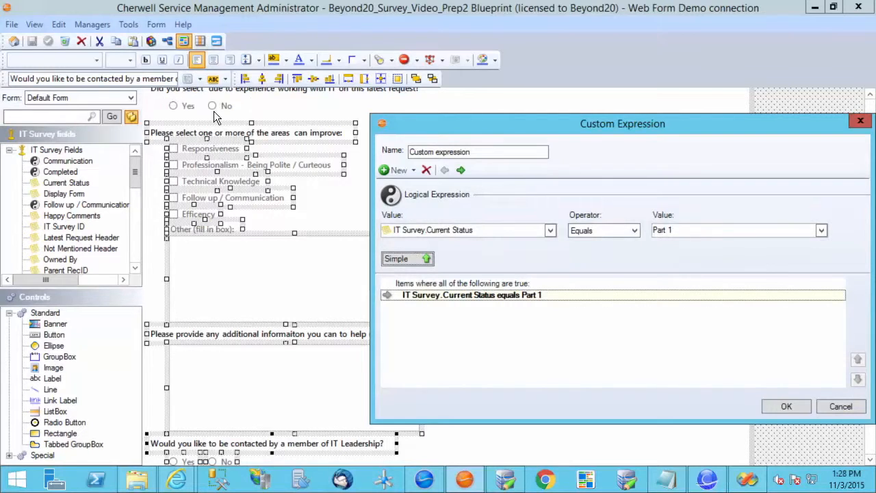
click(402, 170)
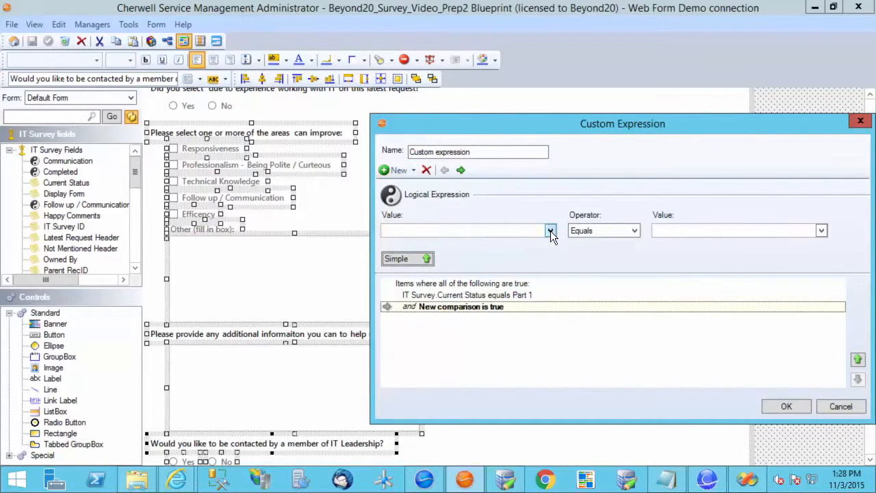
click(551, 230)
click(391, 246)
drag(552, 266, 504, 314)
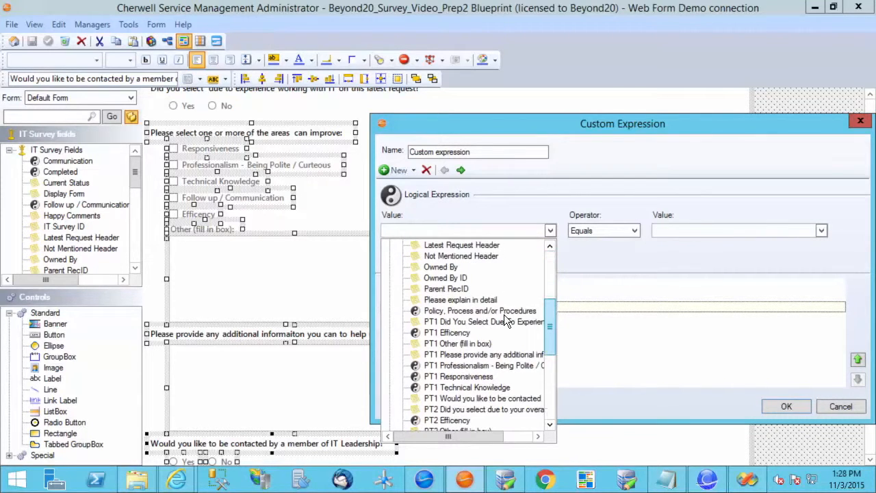
click(431, 325)
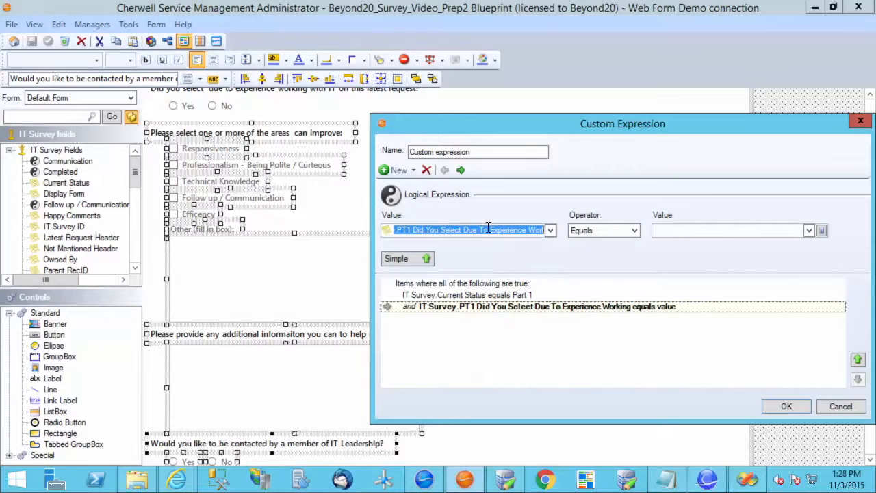
click(668, 230)
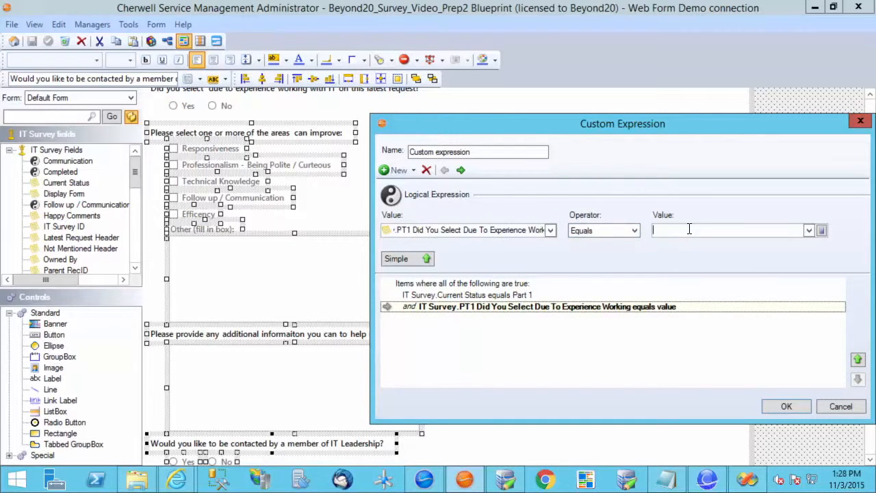
text(Yes)
click(786, 407)
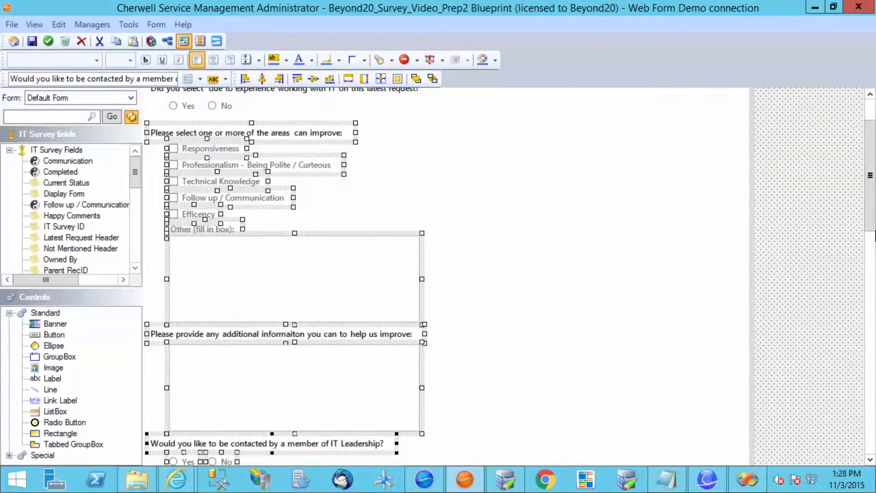
- Select the Part 2 controls on the IT Survey form, from the overall experience question through the additional information box
drag(868, 185, 868, 272)
click(533, 261)
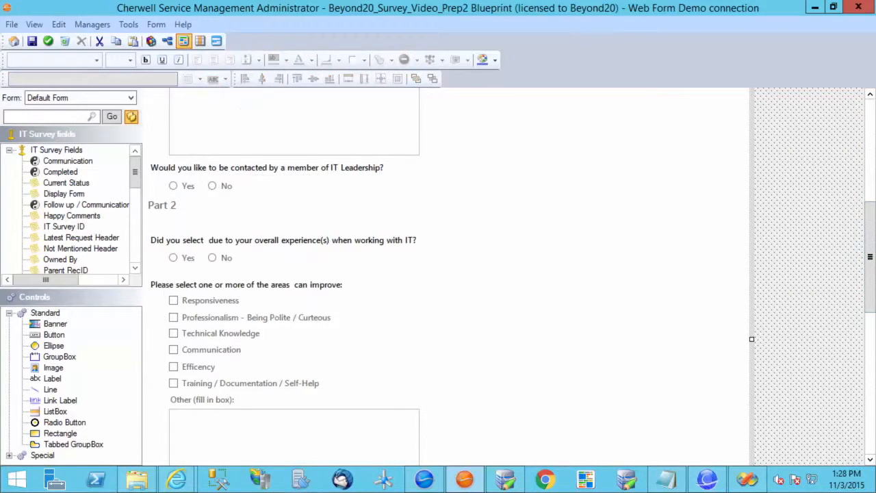
drag(869, 254, 871, 284)
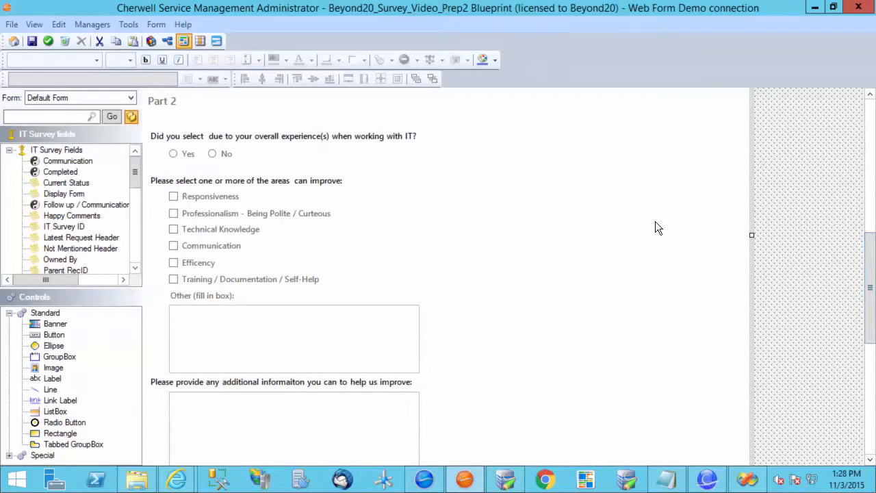
drag(530, 98, 424, 136)
key(ctrl+a)
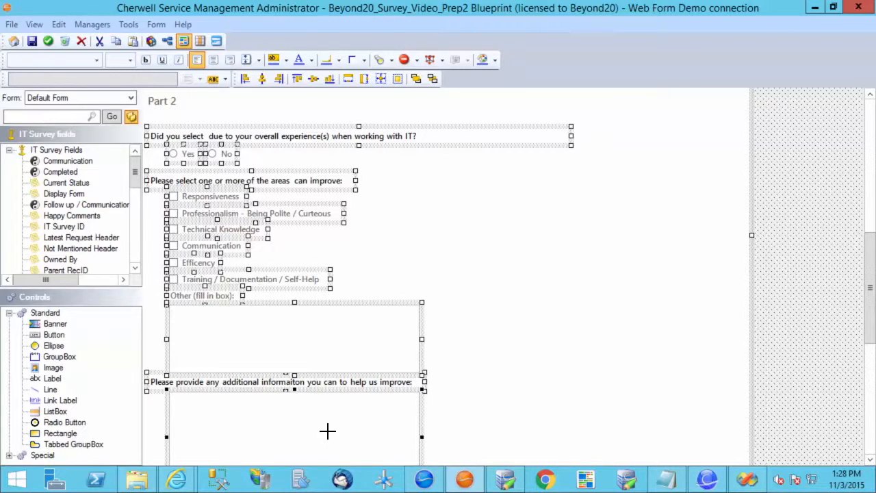
drag(873, 239, 873, 109)
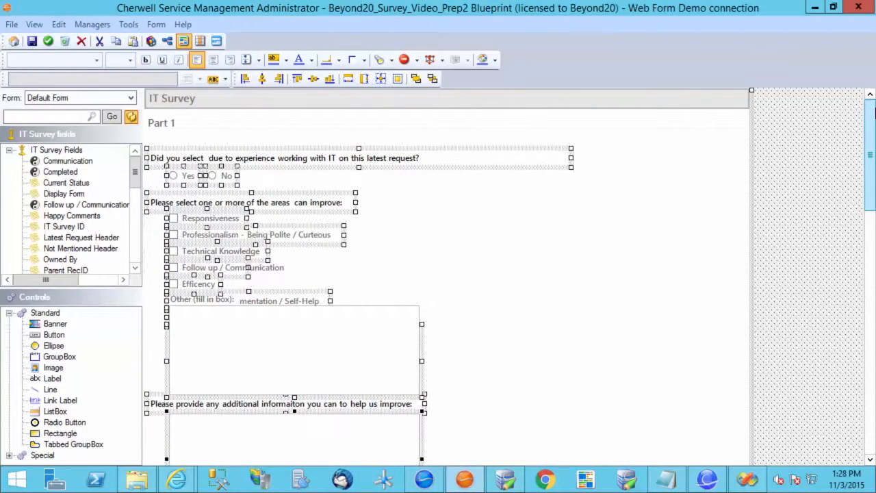
- Switch to Internet Explorer, answer Part 1 Yes with Professionalism, Follow up / Communication and Efficency ticked, decline IT Leadership contact, and continue to Part 2
mouse_move(182, 485)
click(287, 406)
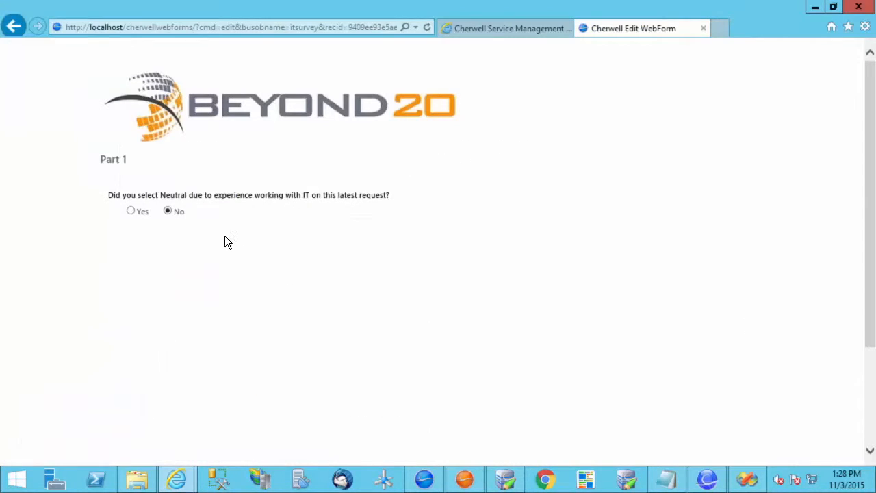
click(131, 211)
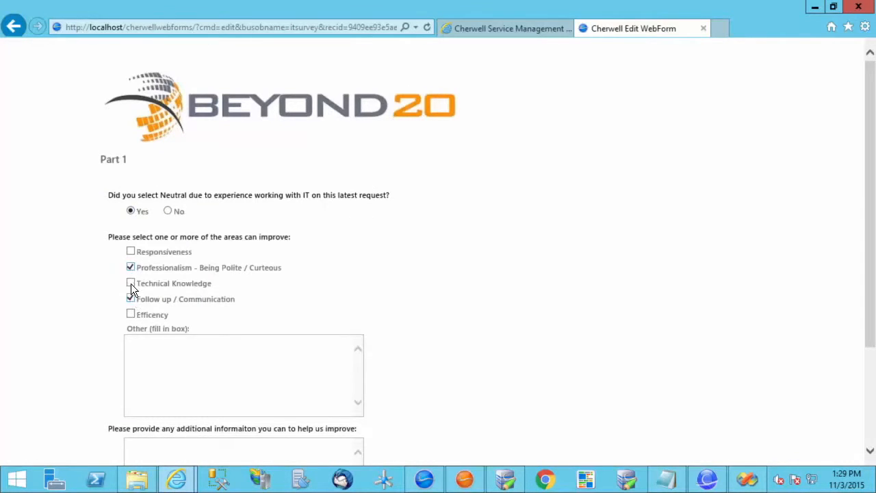
scroll(555, 313, down, 3)
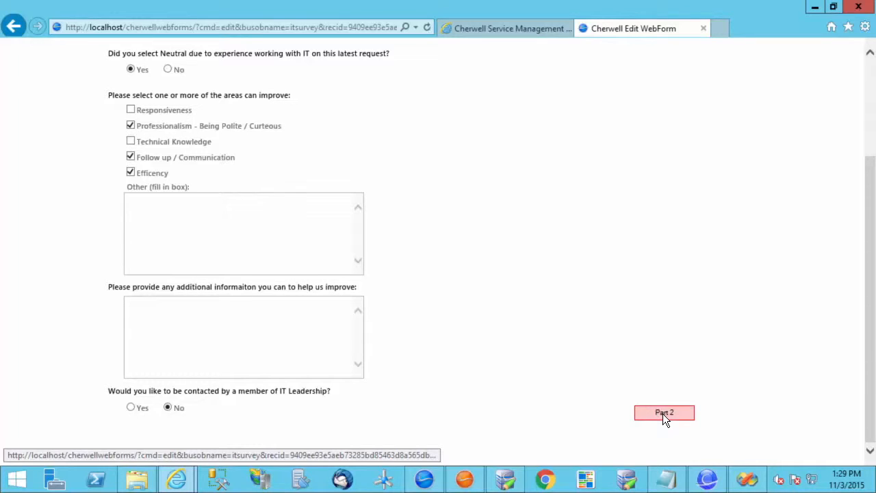
click(663, 412)
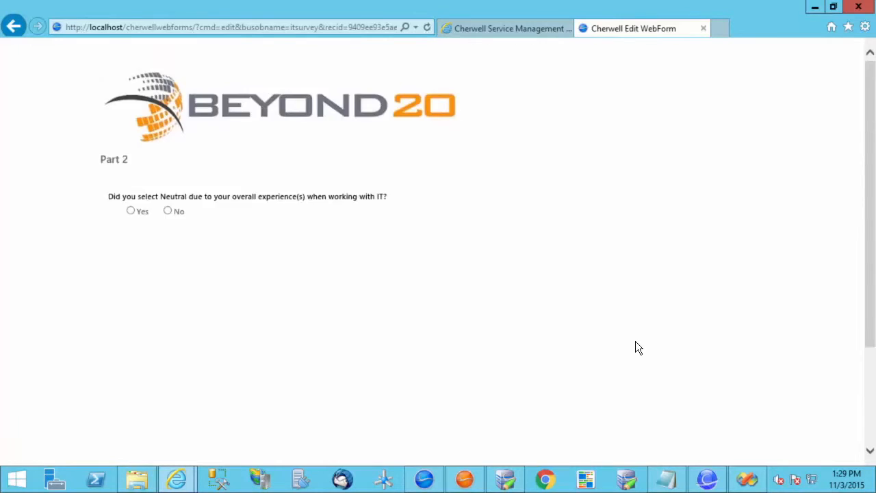
- Go through Part 2 and Part 3 of the web survey without answering their questions and submit the survey
scroll(635, 348, down, 2)
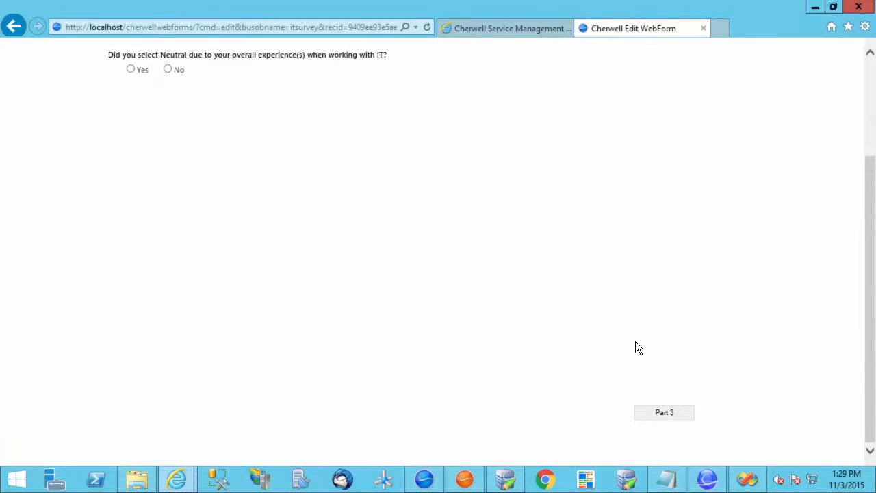
click(662, 412)
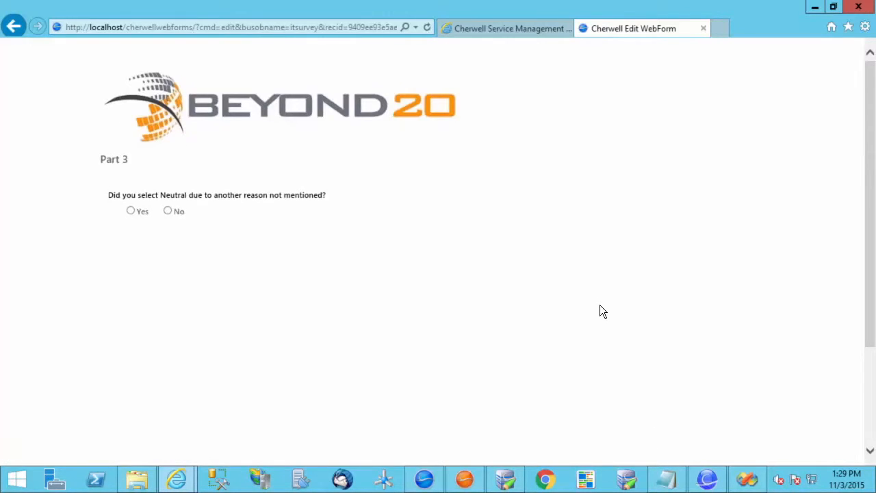
scroll(599, 306, down, 2)
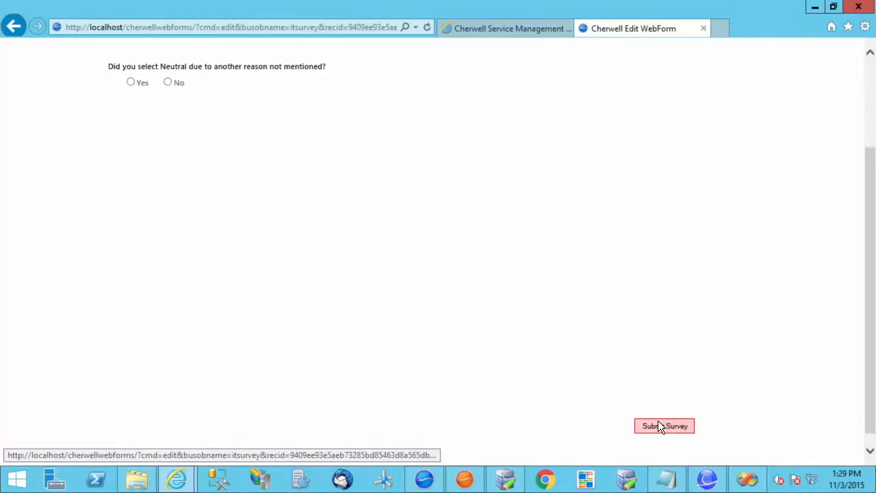
click(658, 424)
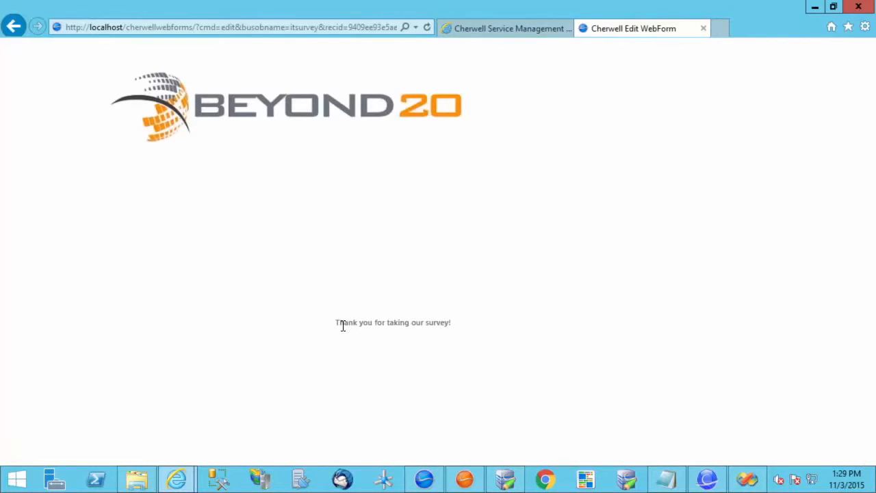
triple_click(375, 327)
click(488, 336)
drag(332, 321, 468, 321)
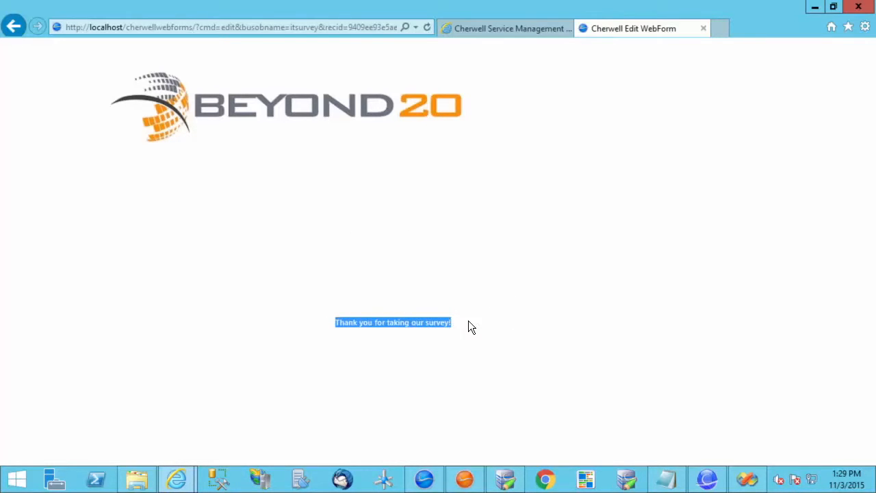
click(468, 320)
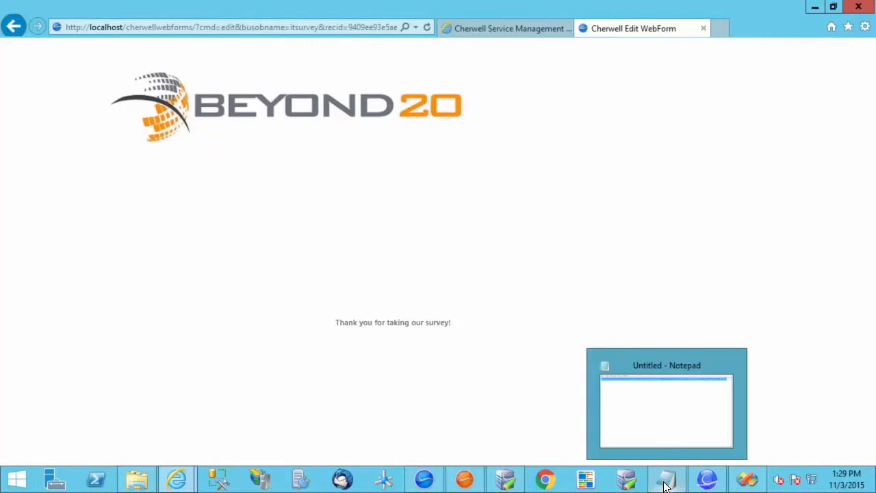
- Switch to Visual Studio Tools for Applications and review the LoginName and LoginPassword entries in the appSettings of web.config
click(747, 484)
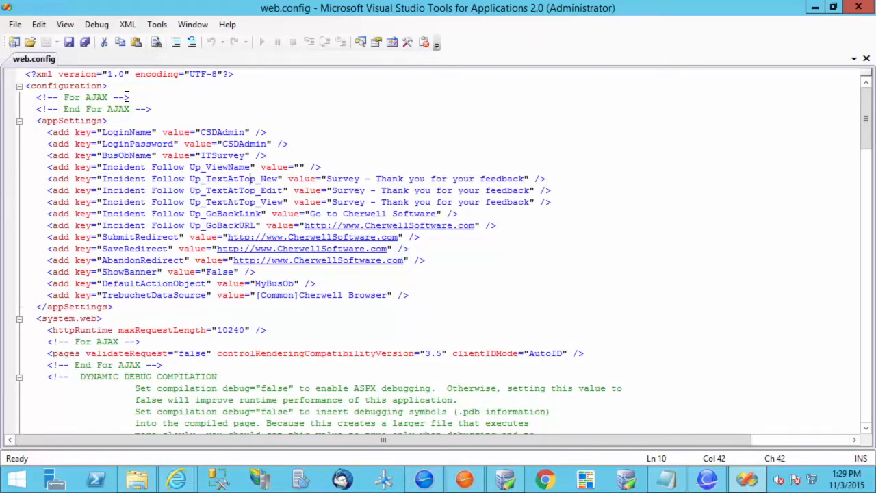
double_click(226, 132)
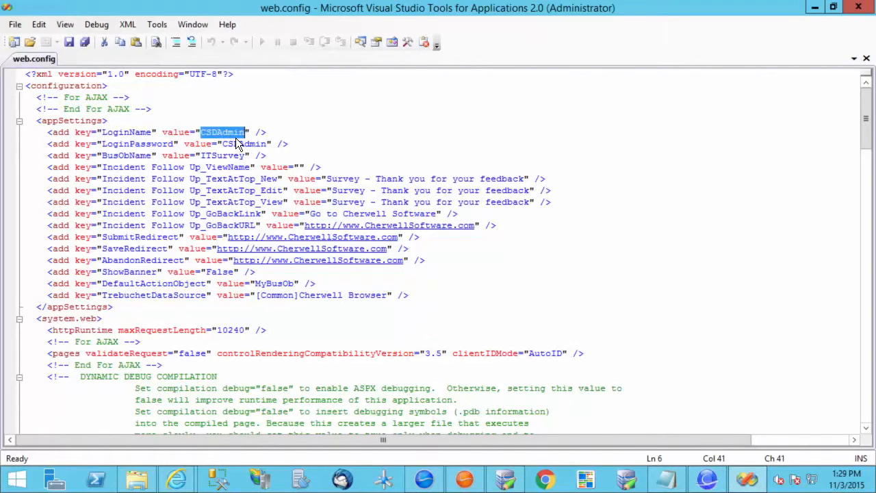
double_click(238, 144)
click(228, 132)
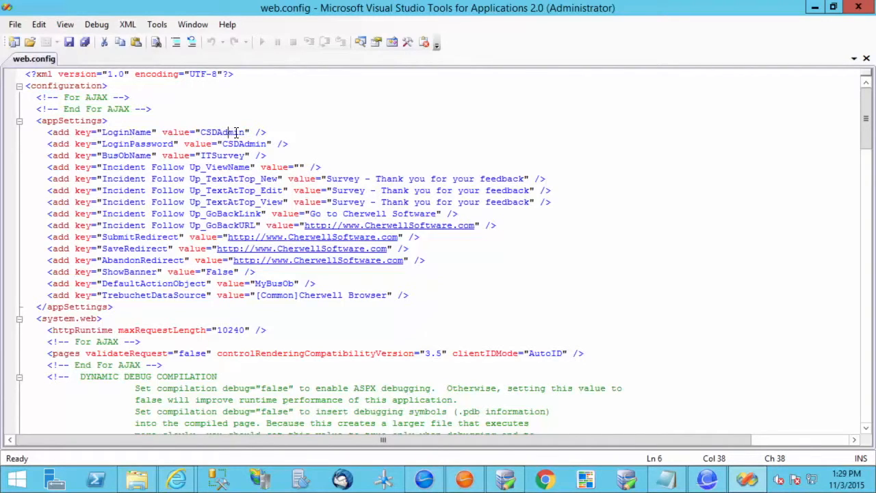